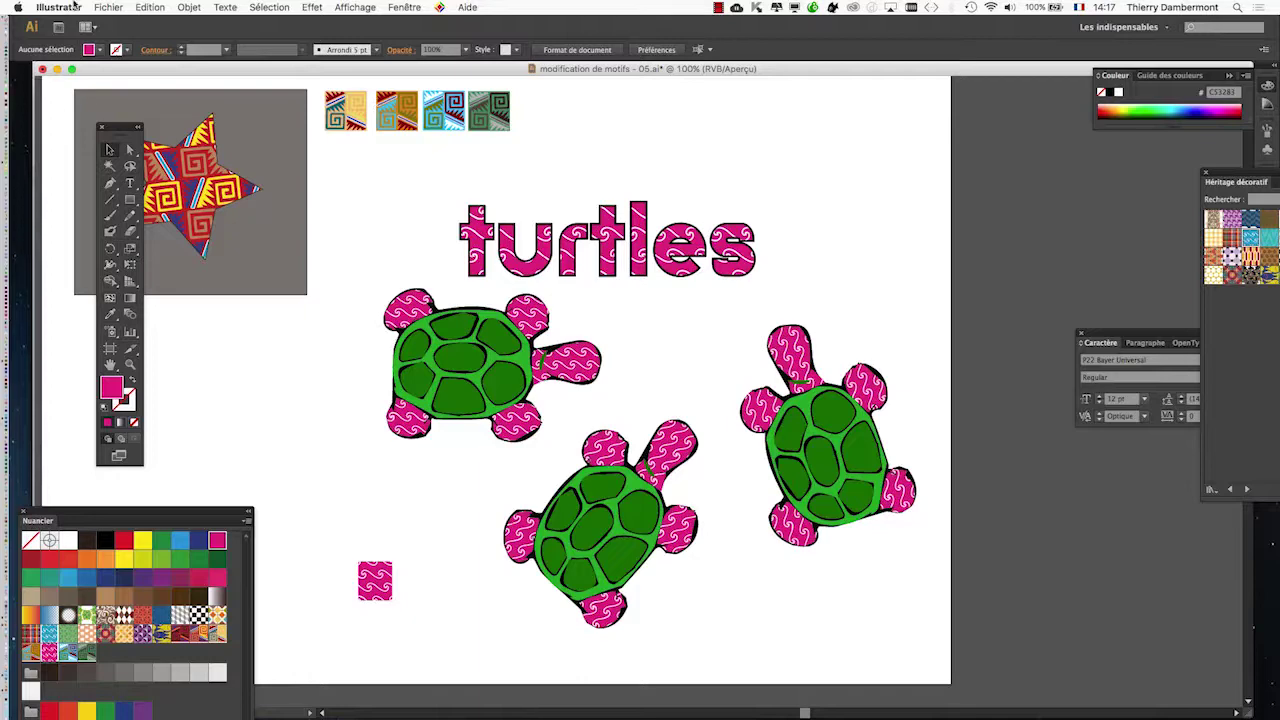
Create a new blank A4 document, Sans titre - 6, alongside the turtle pattern file
{"action": "left_click", "coordinate": [108, 7]}
{"action": "left_click", "coordinate": [118, 28]}
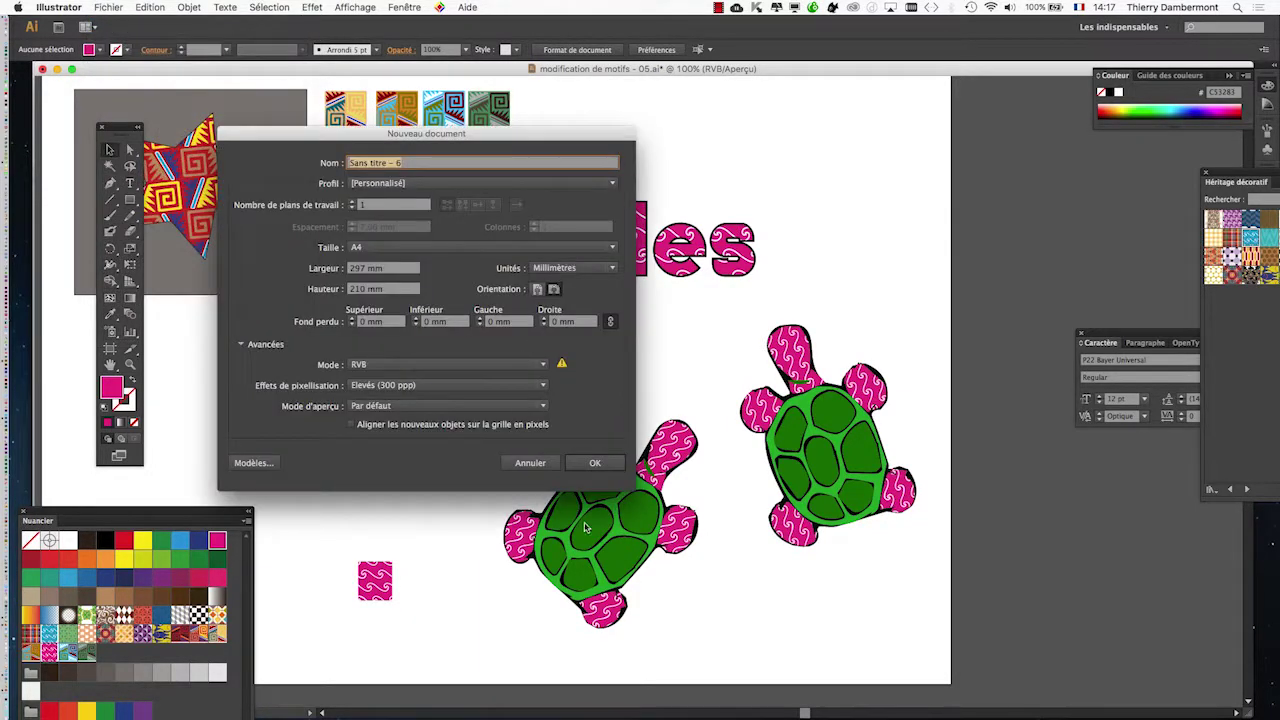
{"action": "left_click", "coordinate": [594, 463]}
{"action": "left_click", "coordinate": [594, 463]}
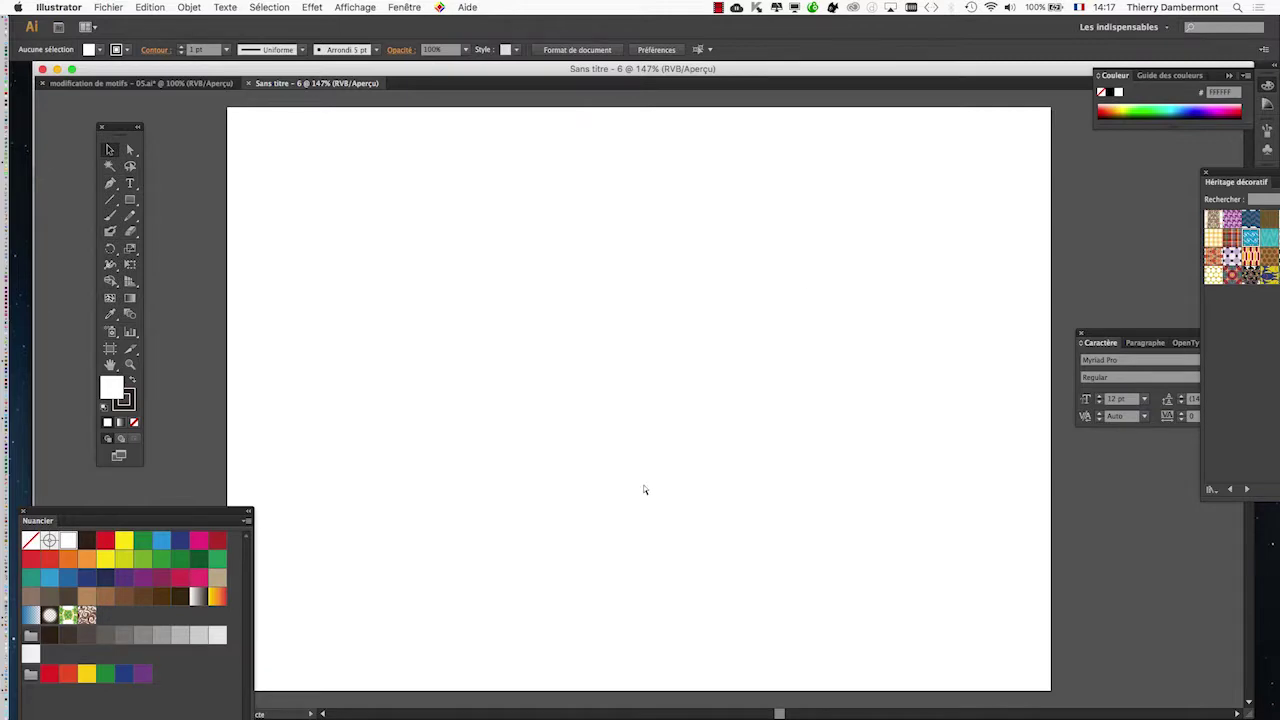
{"action": "key", "text": "super+Tab"}
Bring Chrome forward with the Session 13 pattern-lesson notes in Google Docs
{"action": "left_click", "coordinate": [538, 378]}
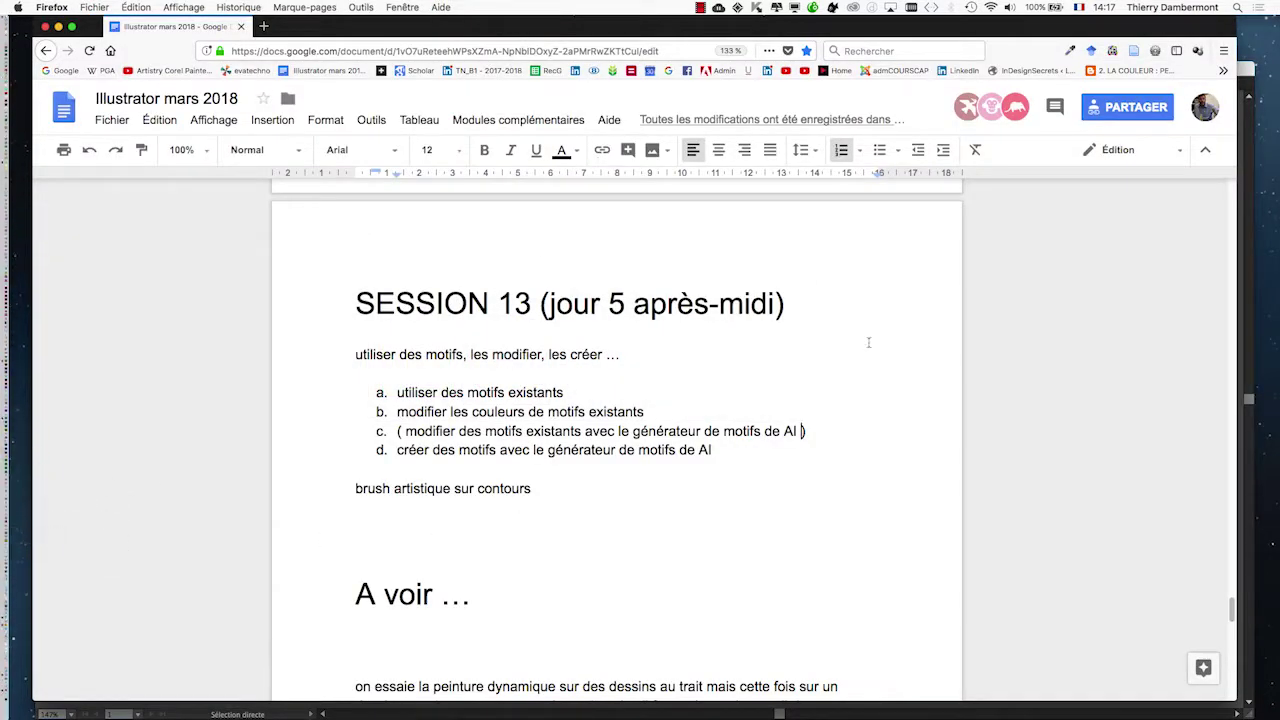
{"action": "key", "text": "super+Tab"}
{"action": "left_click", "coordinate": [694, 356]}
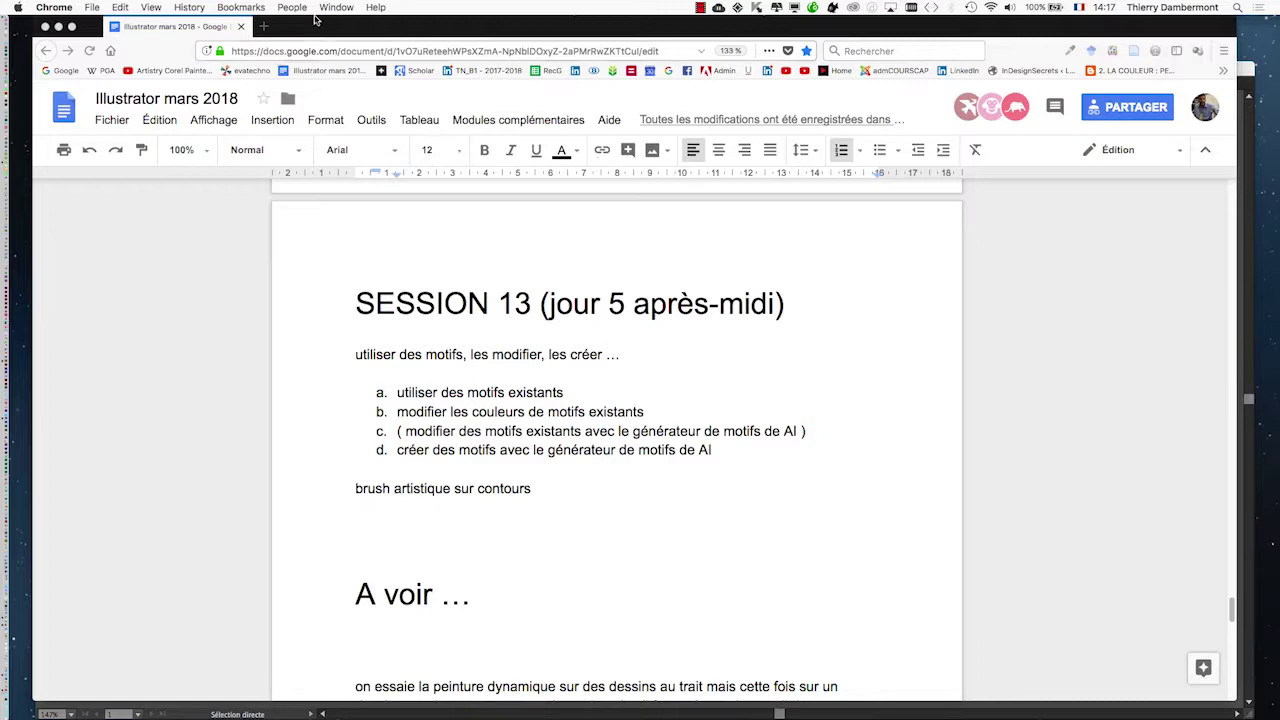
{"action": "left_click", "coordinate": [335, 7]}
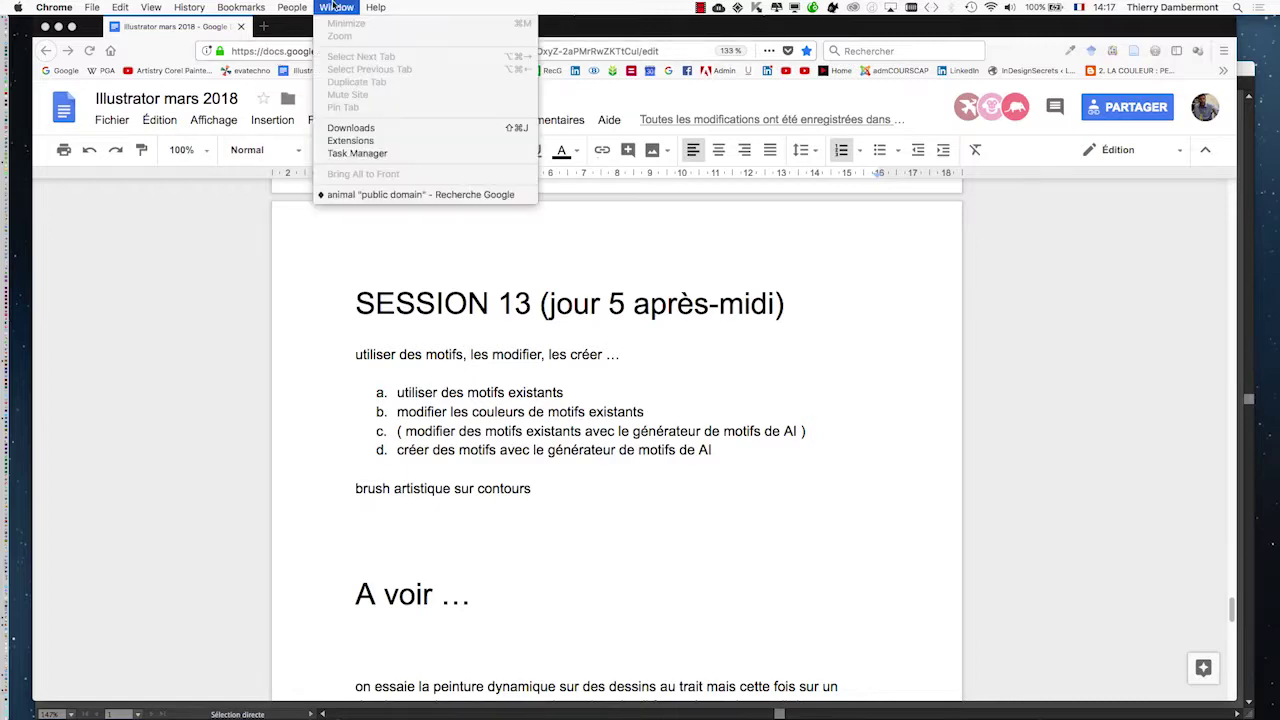
In the animal clipart window, change the search to 'teddy bear' public domain
{"action": "left_click", "coordinate": [385, 195]}
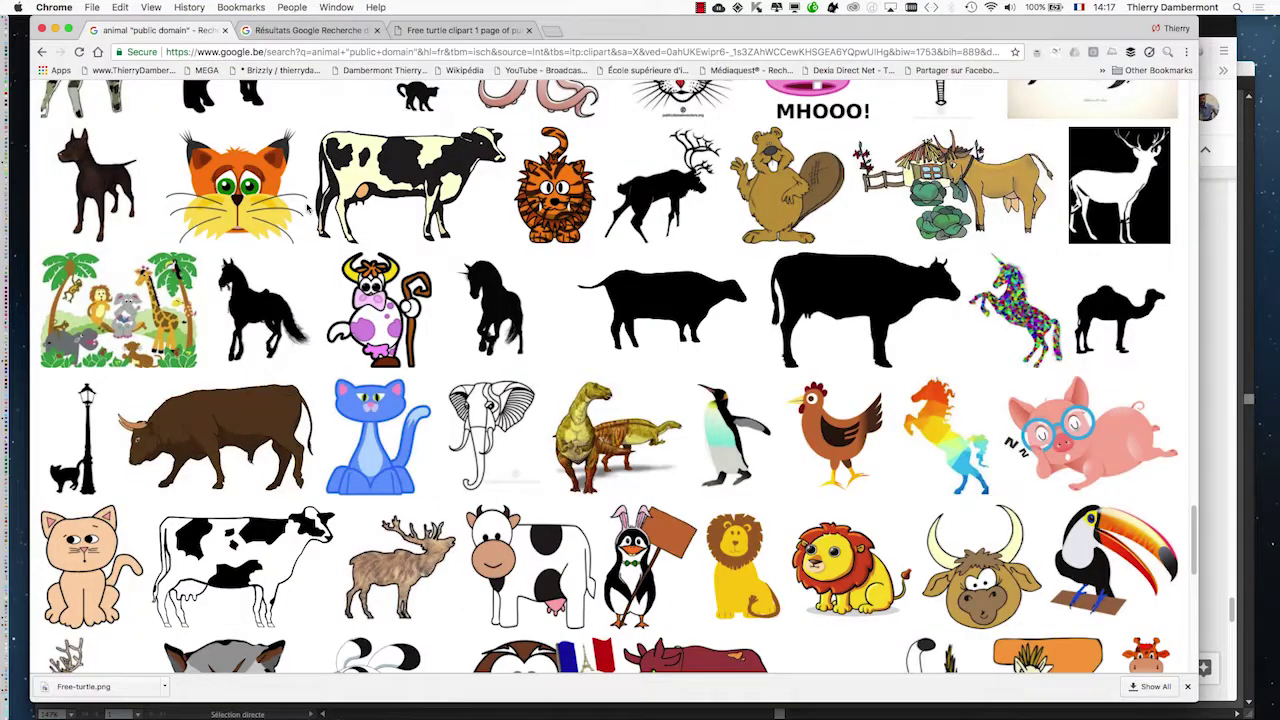
{"action": "scroll", "coordinate": [657, 358], "scroll_direction": "up", "scroll_amount": 10}
{"action": "scroll", "coordinate": [657, 358], "scroll_direction": "up", "scroll_amount": 10}
{"action": "scroll", "coordinate": [657, 358], "scroll_direction": "up", "scroll_amount": 10}
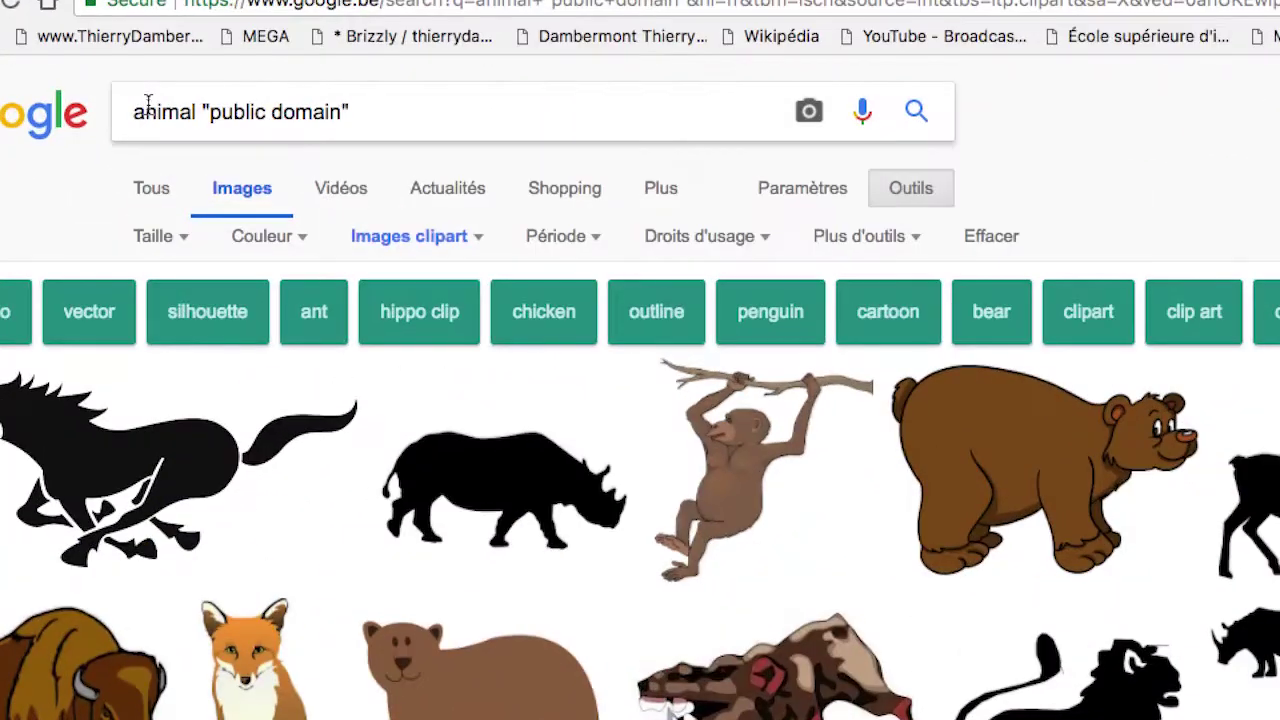
{"action": "double_click", "coordinate": [165, 108]}
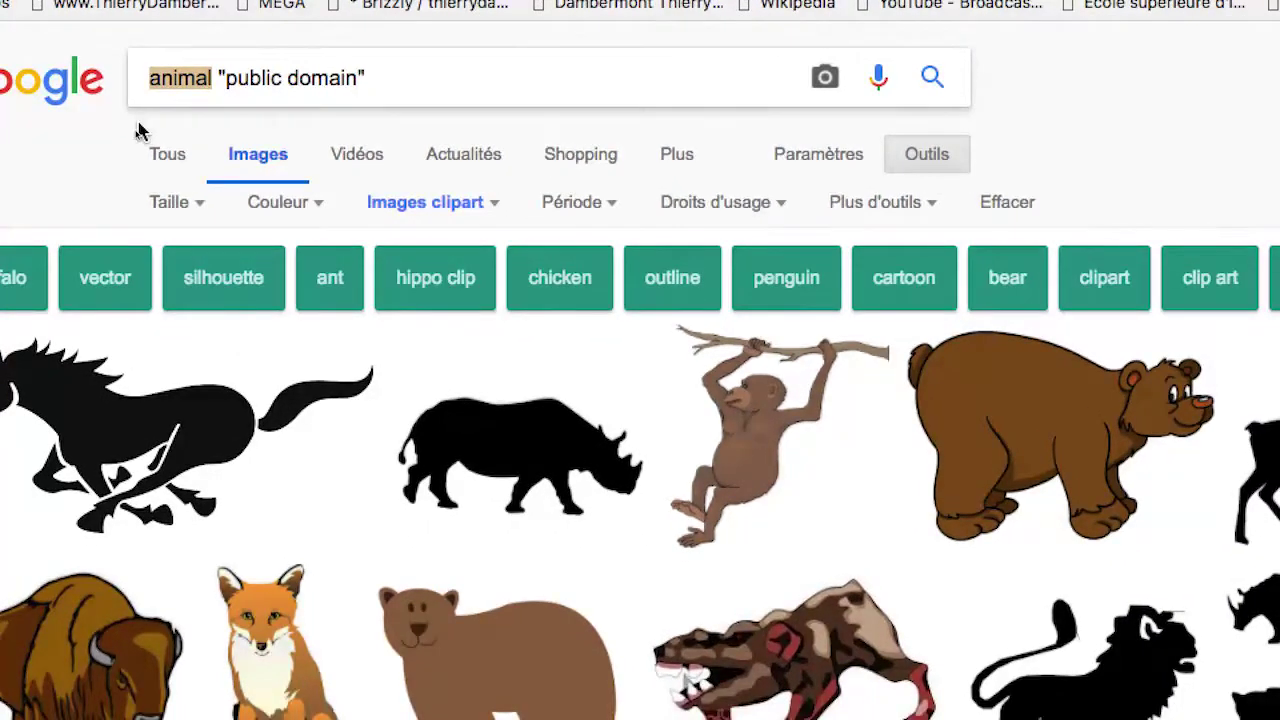
{"action": "type", "text": "teddy"}
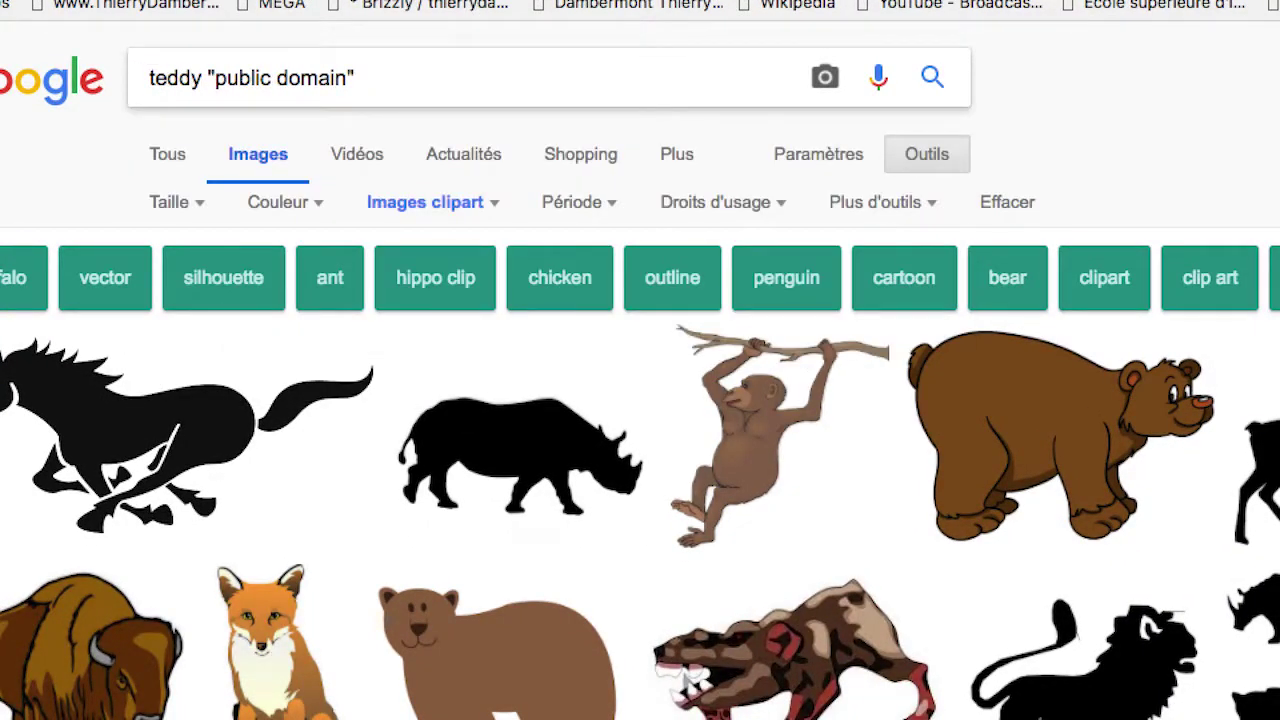
{"action": "type", "text": " bear"}
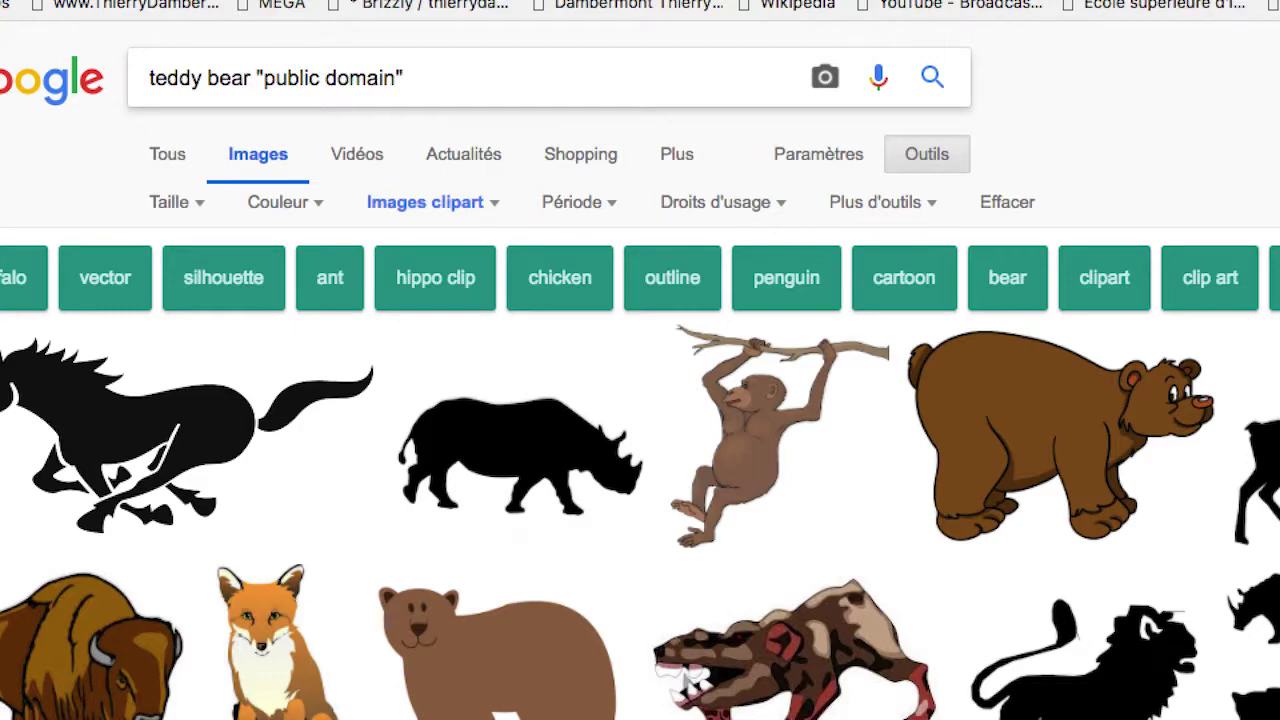
{"action": "key", "text": "Return"}
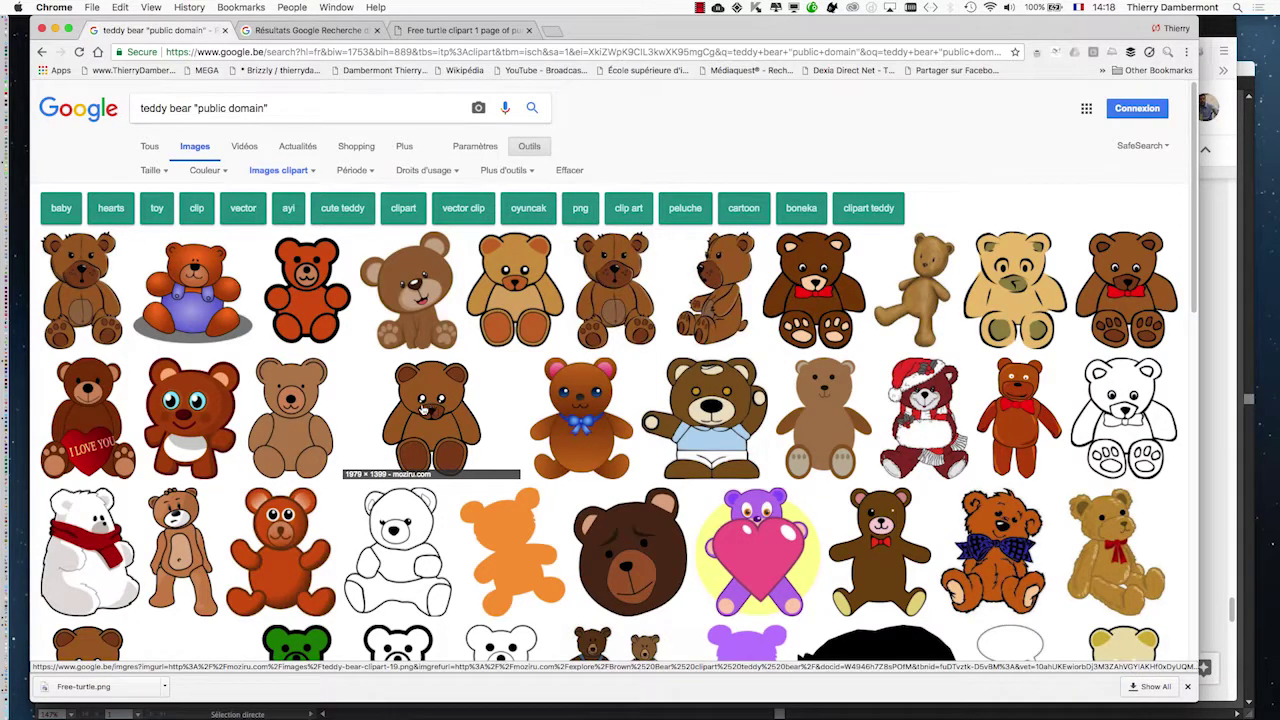
Open the 1979 × 1399 plain brown sitting teddy bear in preview
{"action": "scroll", "coordinate": [425, 410], "scroll_direction": "down", "scroll_amount": 1}
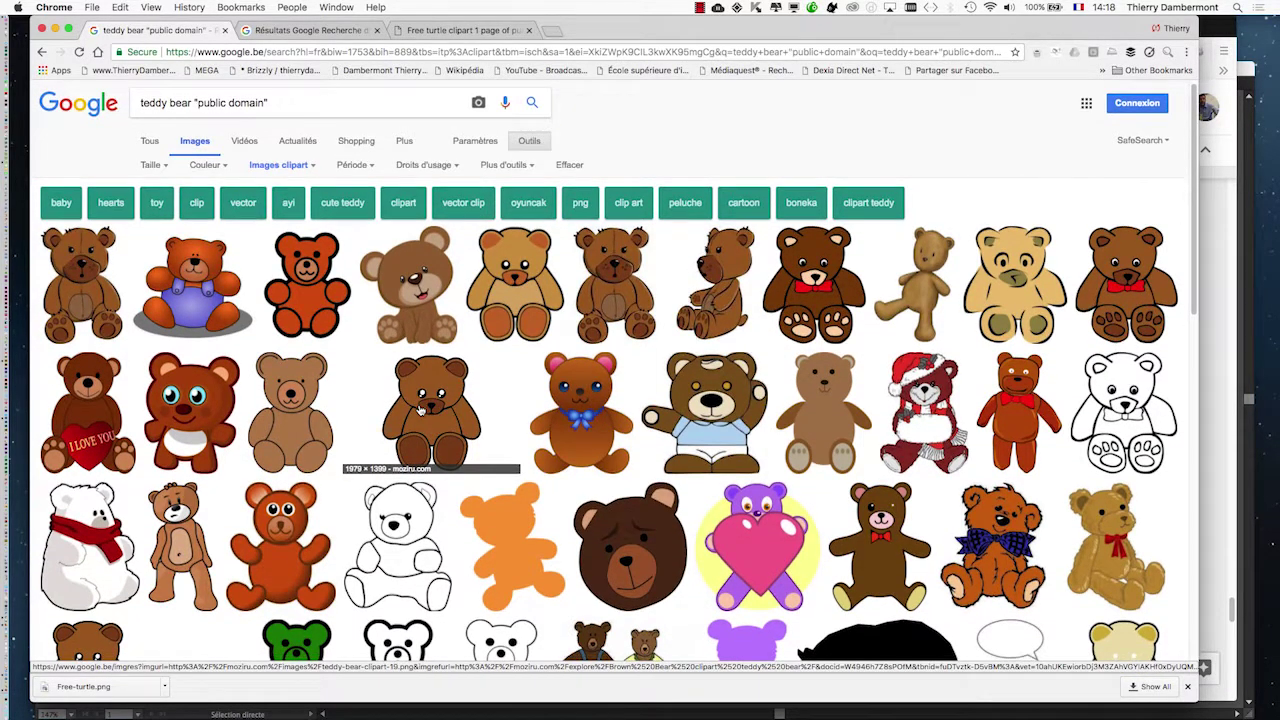
{"action": "scroll", "coordinate": [421, 410], "scroll_direction": "up", "scroll_amount": 1}
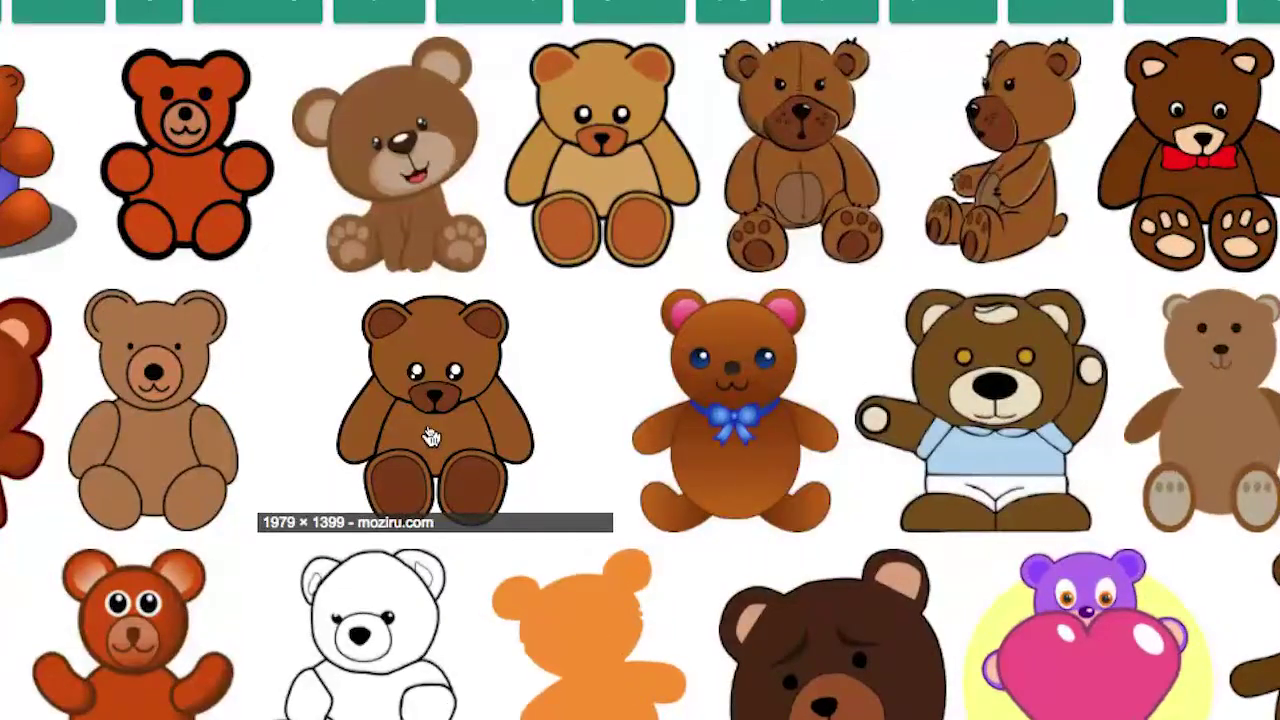
{"action": "scroll", "coordinate": [430, 437], "scroll_direction": "up", "scroll_amount": 1}
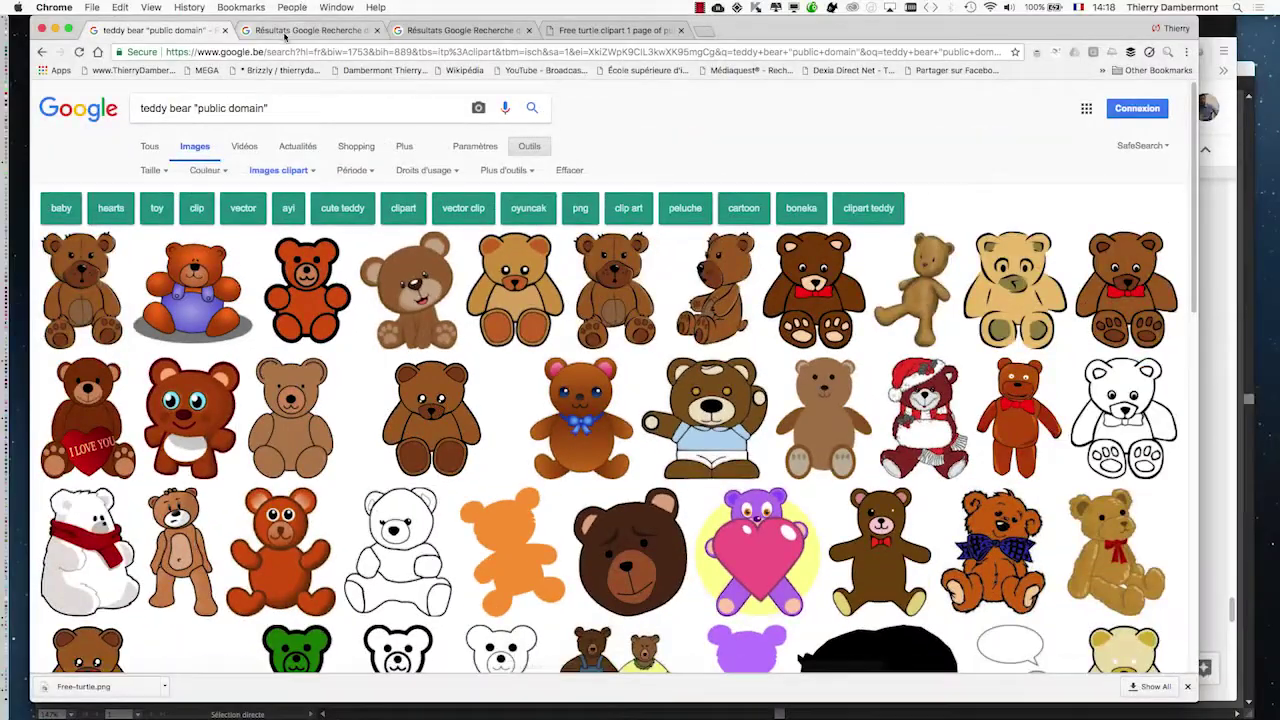
{"action": "left_click", "coordinate": [287, 35]}
Save the brown bear image as teddy-bear-clipart-19.png into cinquième jour AI - SESSION 14
{"action": "right_click", "coordinate": [443, 281]}
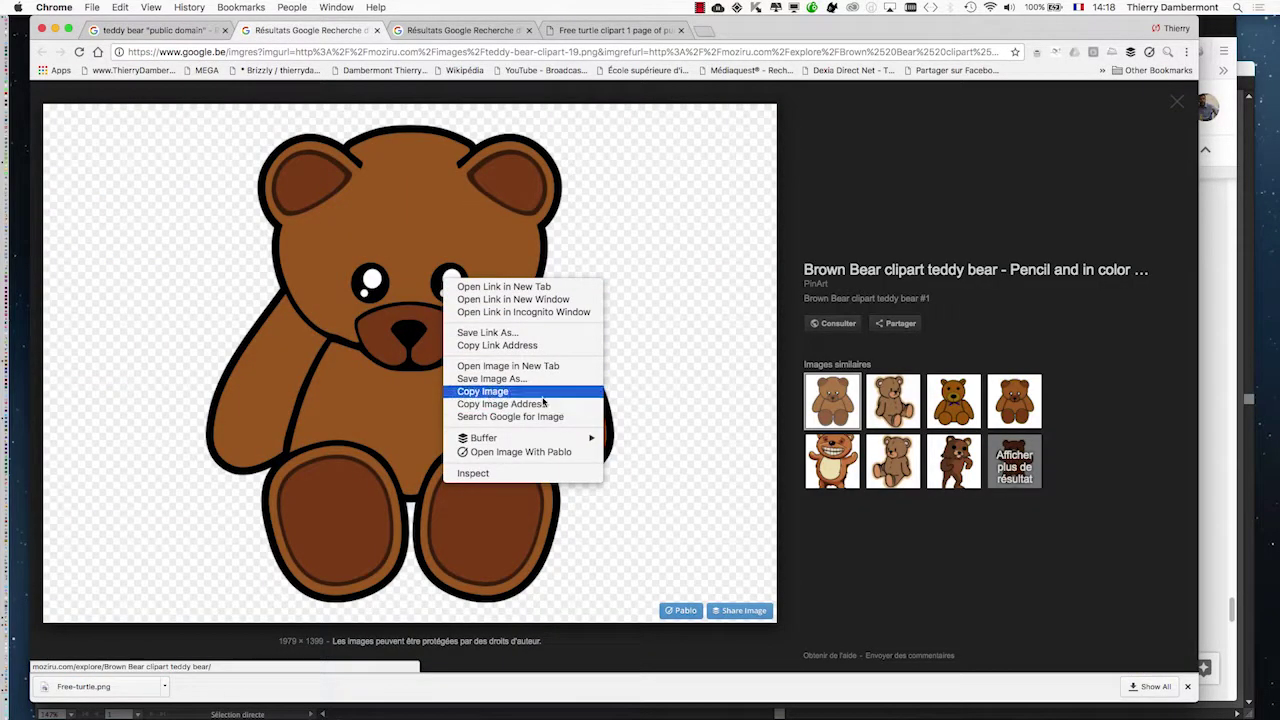
{"action": "left_click", "coordinate": [556, 380]}
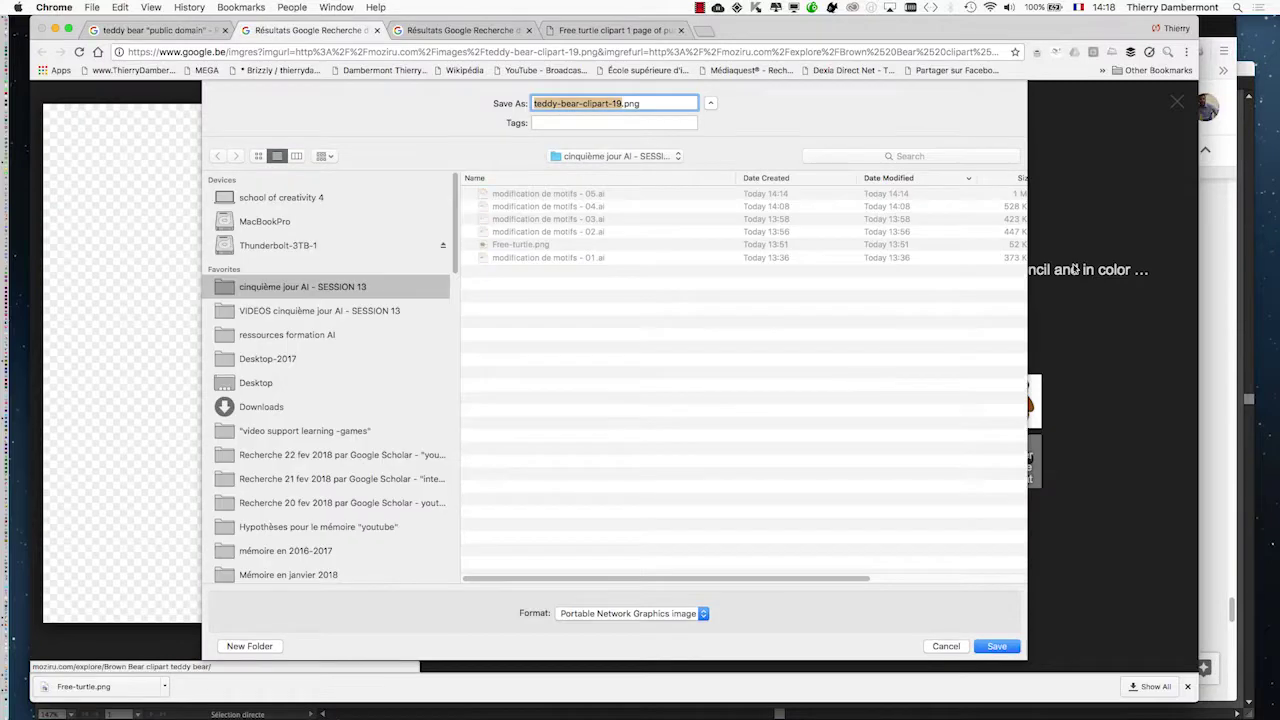
{"action": "left_click", "coordinate": [350, 333]}
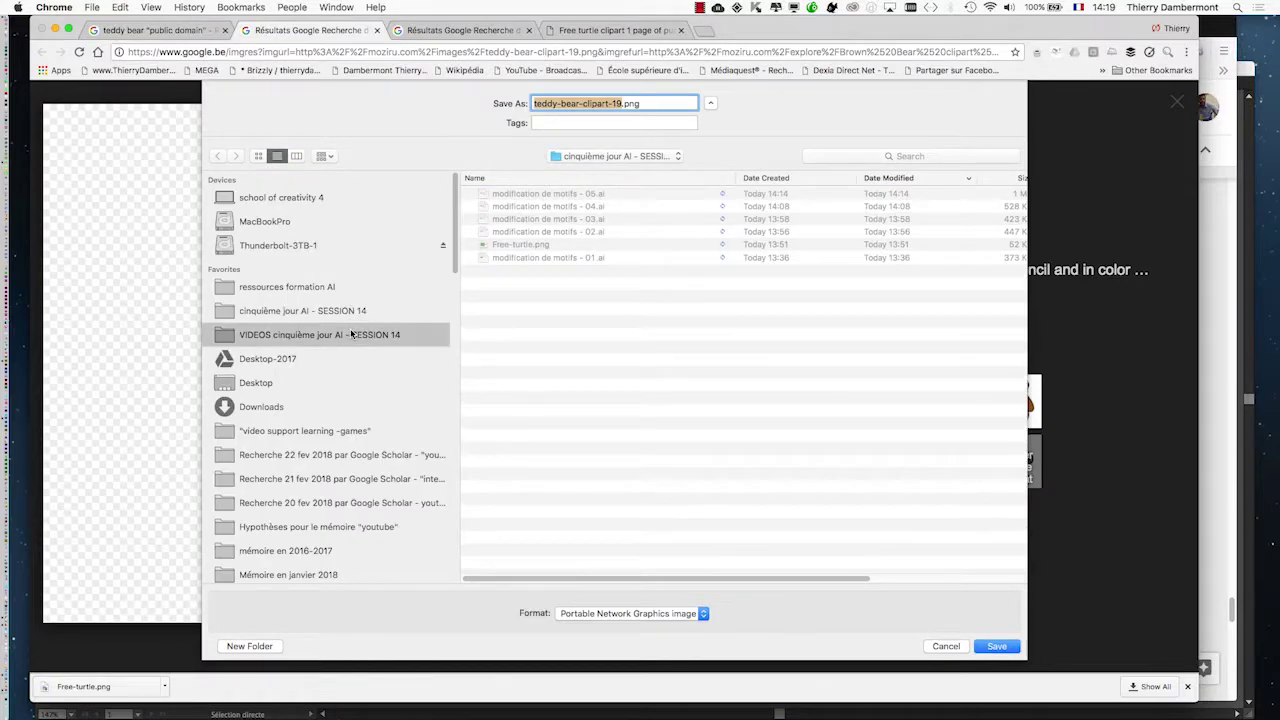
{"action": "left_click", "coordinate": [350, 311]}
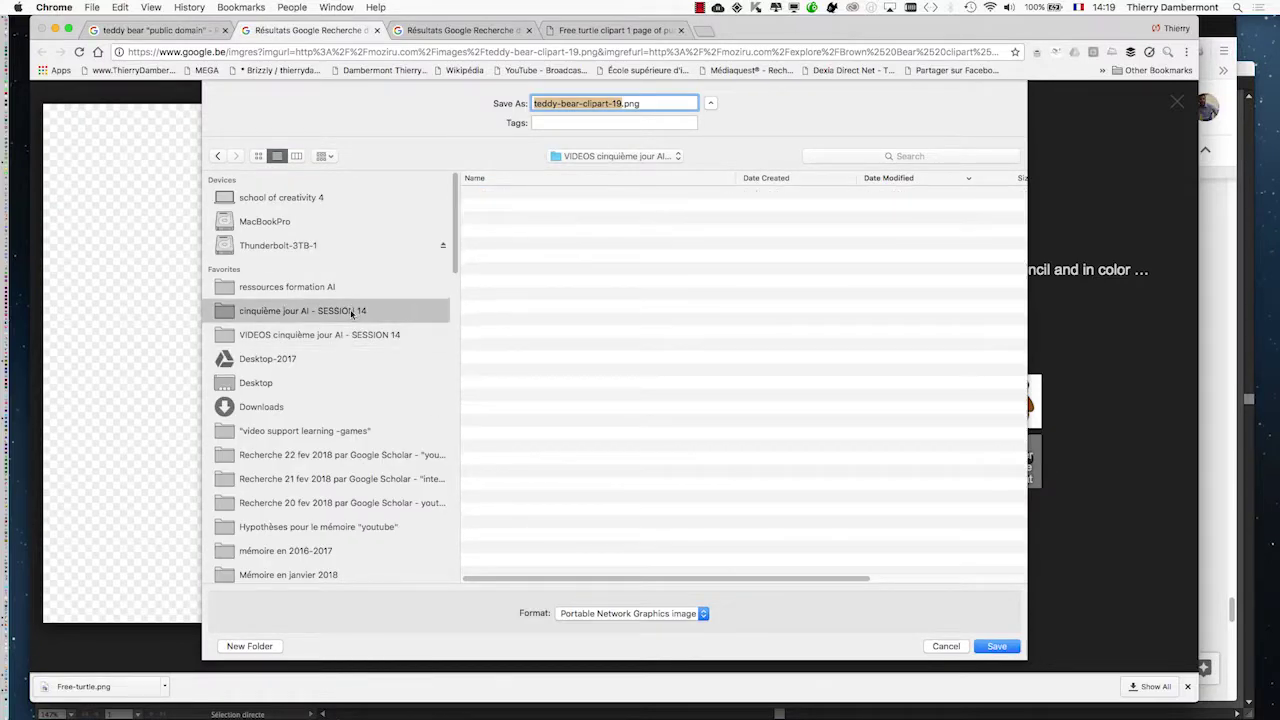
{"action": "left_click", "coordinate": [1002, 648]}
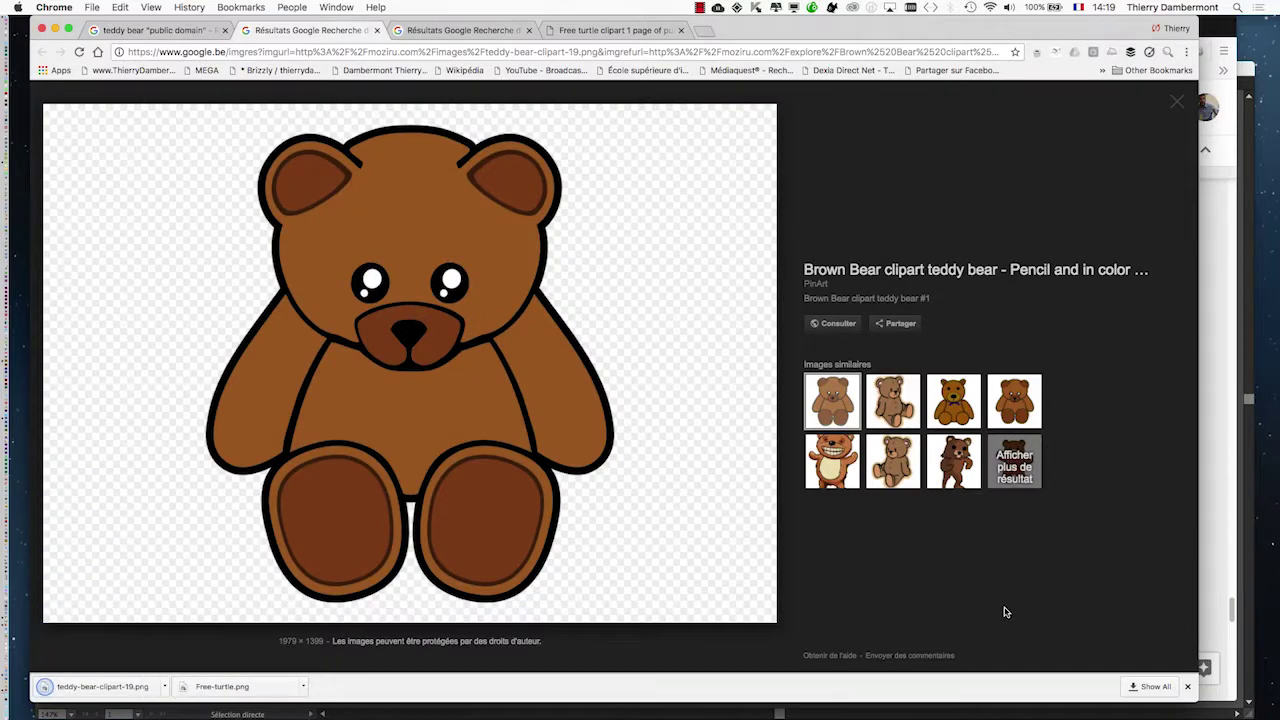
Import teddy-bear-clipart-19.png from SESSION 14 as a linked image onto Sans titre - 6
{"action": "key", "text": "super+grave"}
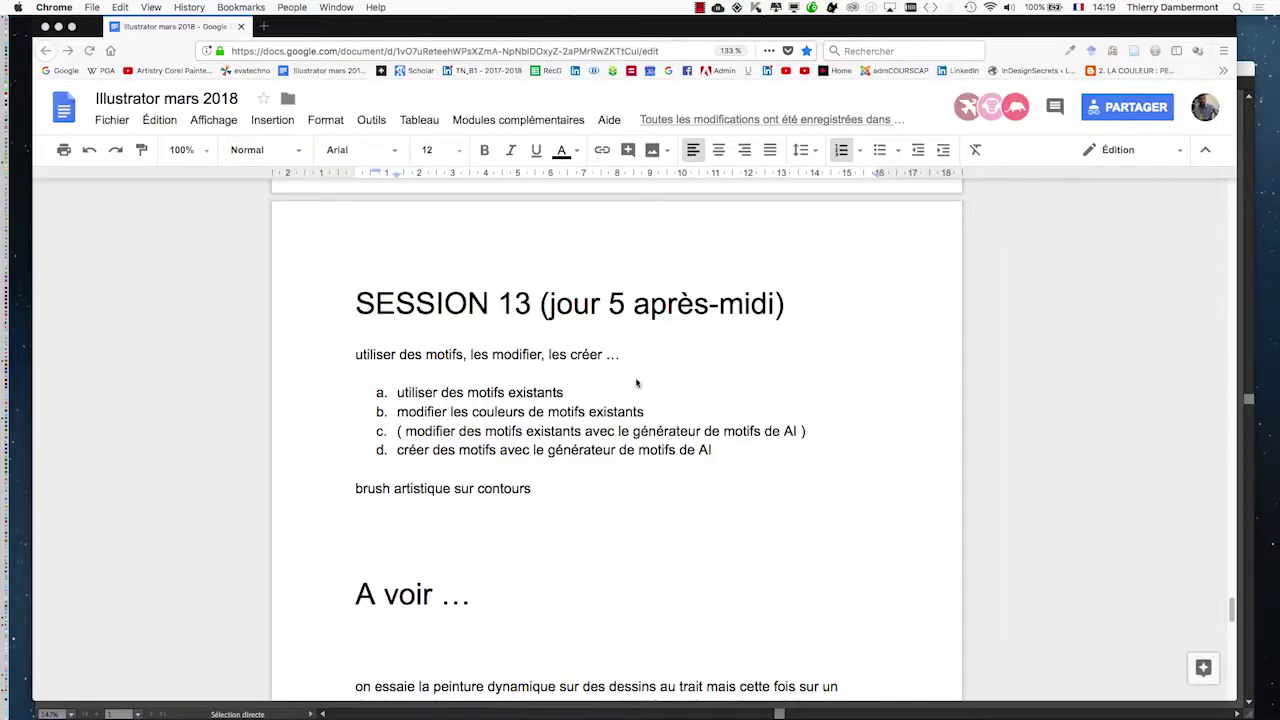
{"action": "key", "text": "super+Tab"}
{"action": "key", "text": "super+Tab"}
{"action": "key", "text": "super+Tab"}
{"action": "key", "text": "super+Tab"}
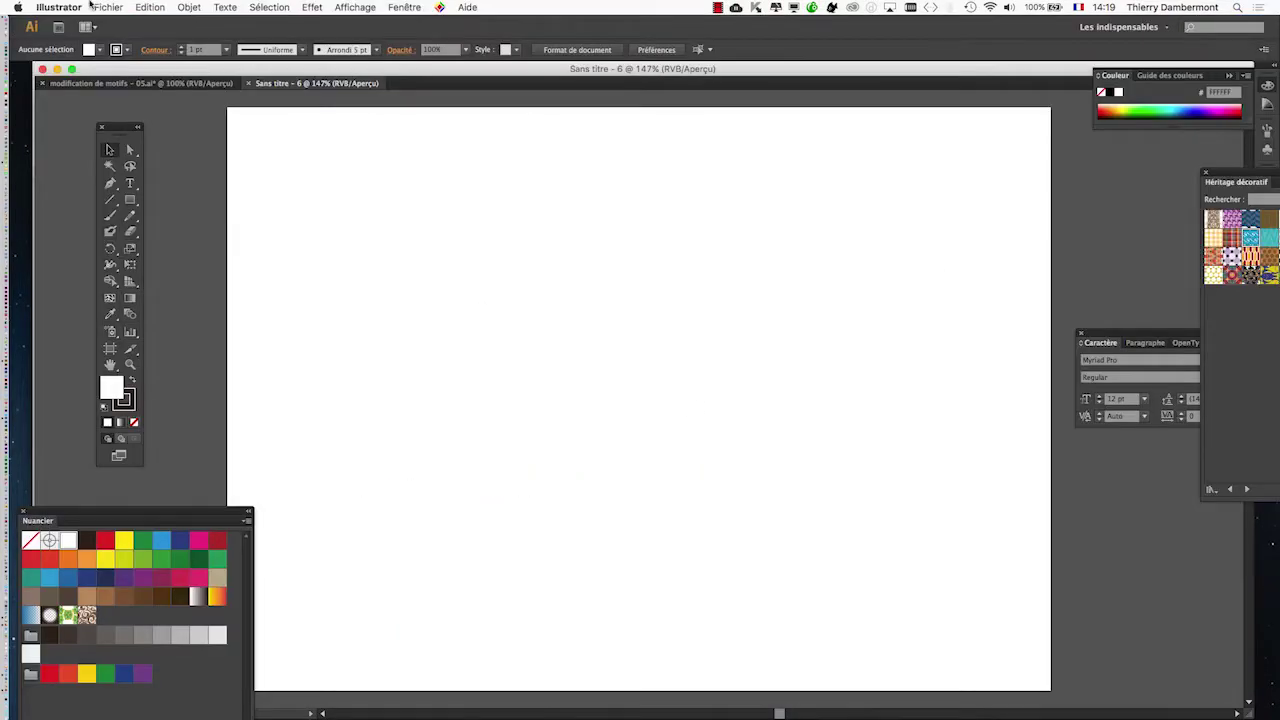
{"action": "left_click", "coordinate": [108, 7]}
{"action": "left_click", "coordinate": [124, 204]}
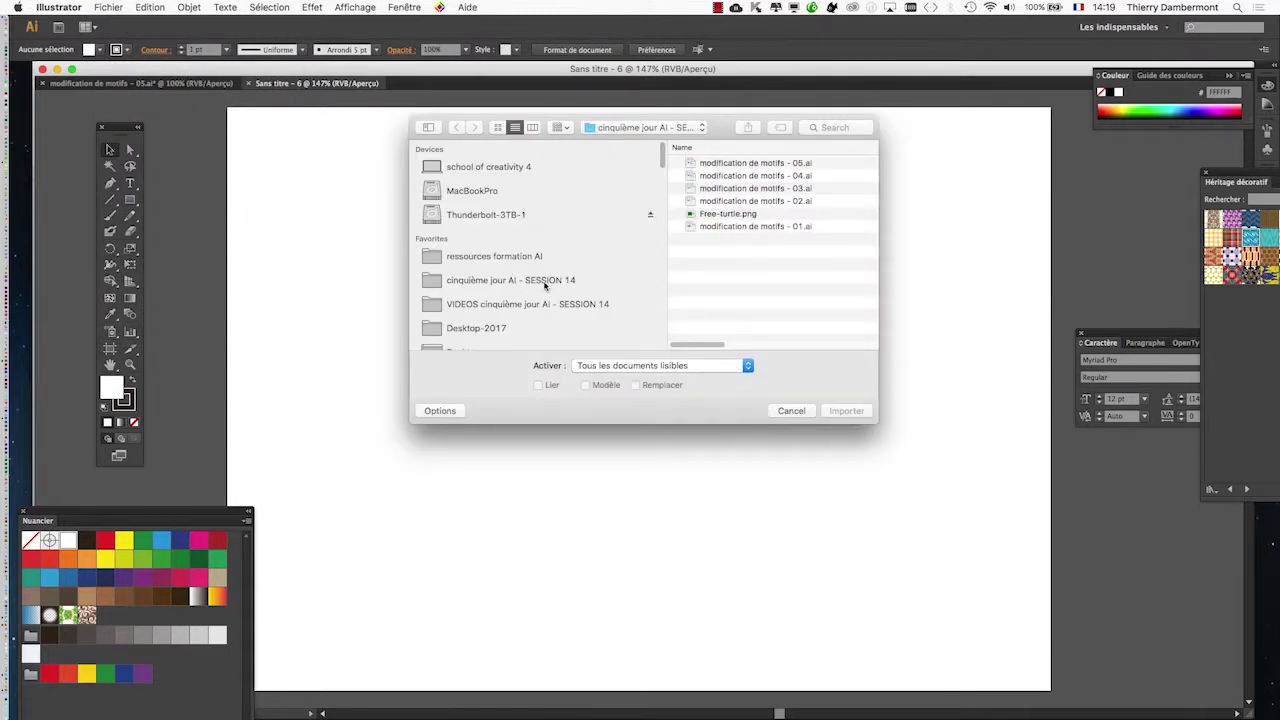
{"action": "left_click", "coordinate": [550, 282]}
{"action": "left_click", "coordinate": [548, 305]}
{"action": "left_click", "coordinate": [548, 282]}
{"action": "left_click", "coordinate": [752, 165]}
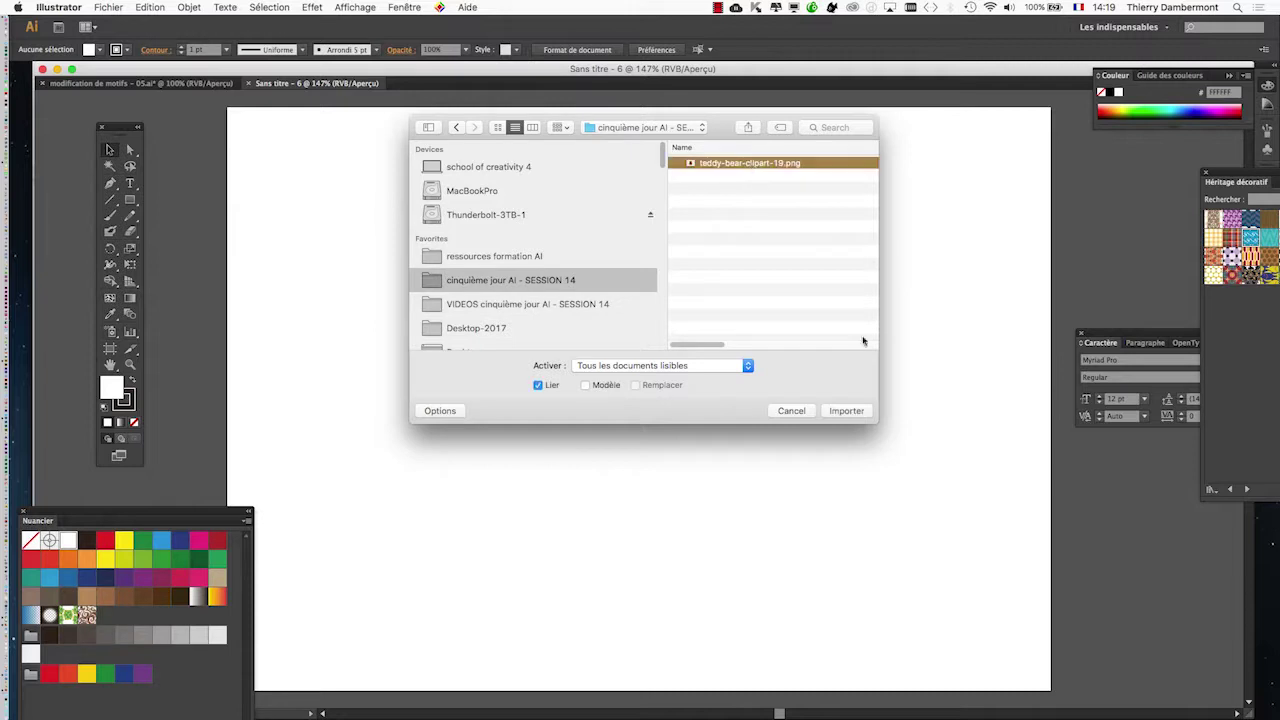
{"action": "left_click", "coordinate": [858, 411]}
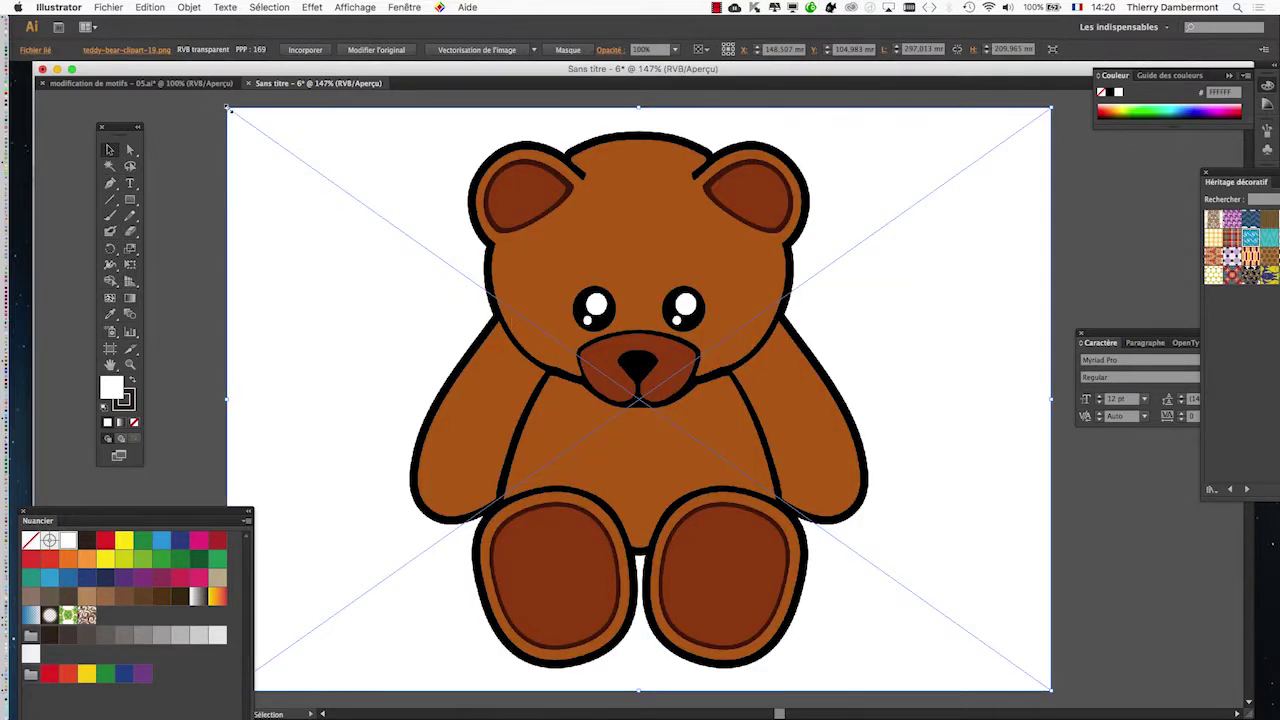
Scale the placed bear down to about 19.62 × 13.87 mm and zoom in
{"action": "left_click_drag", "start_coordinate": [229, 110], "coordinate": [497, 299]}
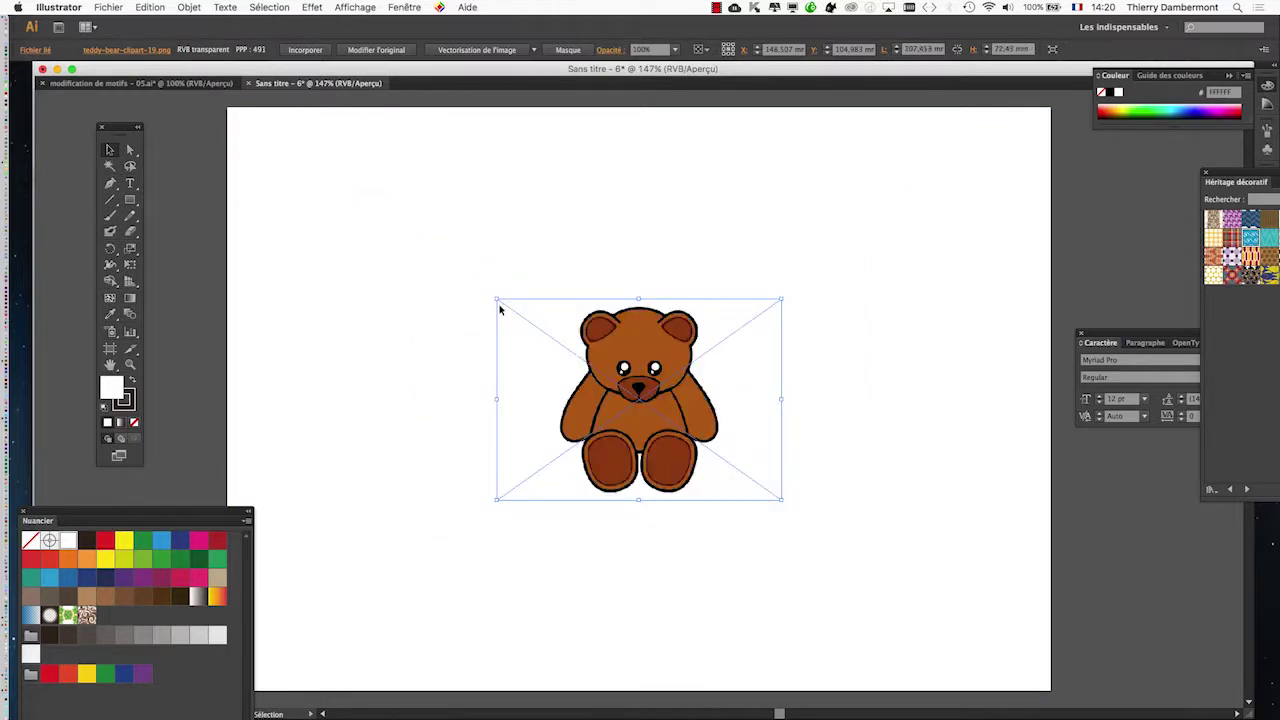
{"action": "left_click_drag", "start_coordinate": [497, 299], "coordinate": [601, 378]}
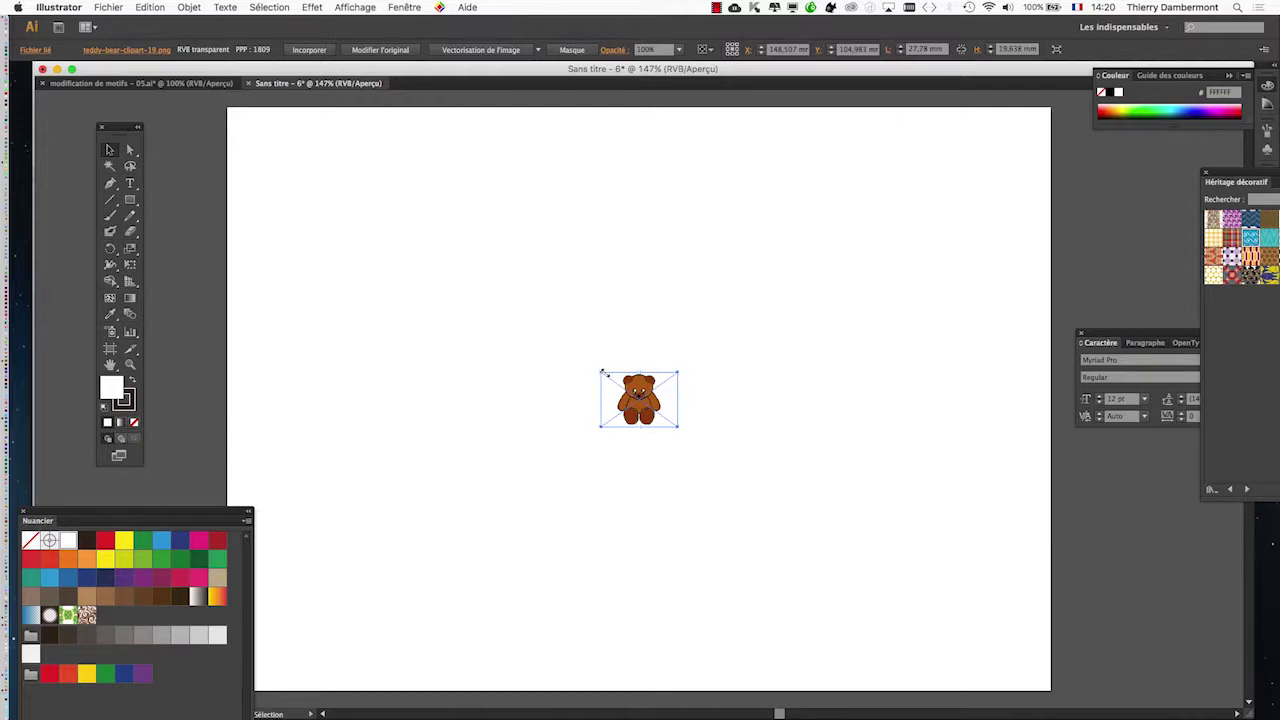
{"action": "left_click_drag", "start_coordinate": [602, 372], "coordinate": [610, 379]}
{"action": "key", "text": "a"}
{"action": "scroll", "coordinate": [688, 408], "scroll_direction": "up", "scroll_amount": 5}
{"action": "scroll", "coordinate": [531, 326], "scroll_direction": "up", "scroll_amount": 3}
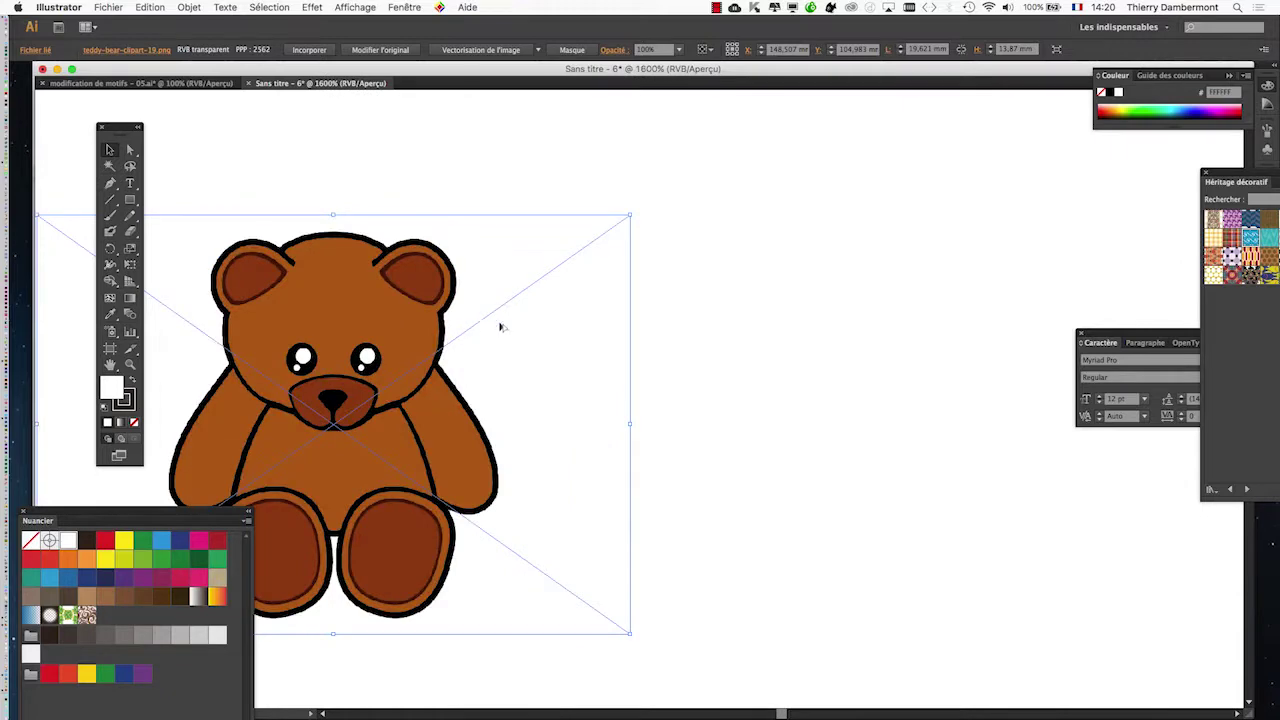
Set Image Trace mode to Color, giving 44 paths, 9 colours and 898 anchors
{"action": "scroll", "coordinate": [600, 277], "scroll_direction": "left", "scroll_amount": 3}
{"action": "scroll", "coordinate": [600, 277], "scroll_direction": "down", "scroll_amount": 2}
{"action": "left_click", "coordinate": [404, 7]}
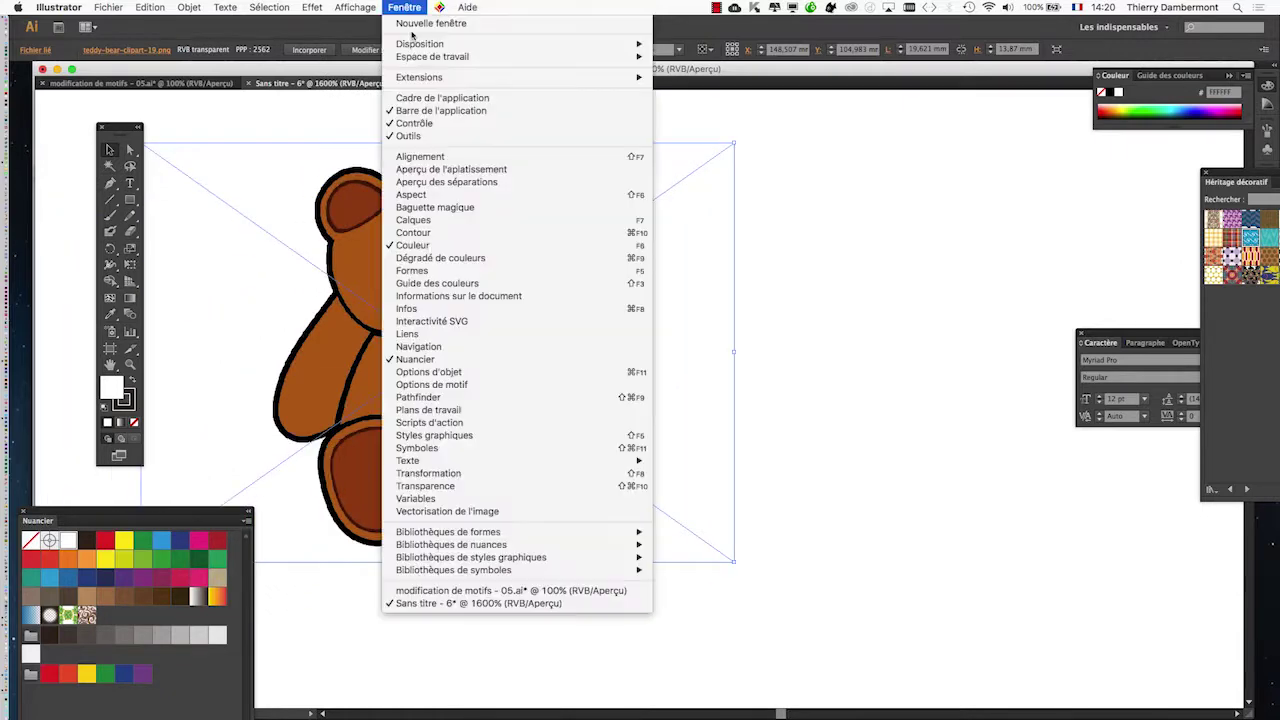
{"action": "left_click", "coordinate": [500, 511]}
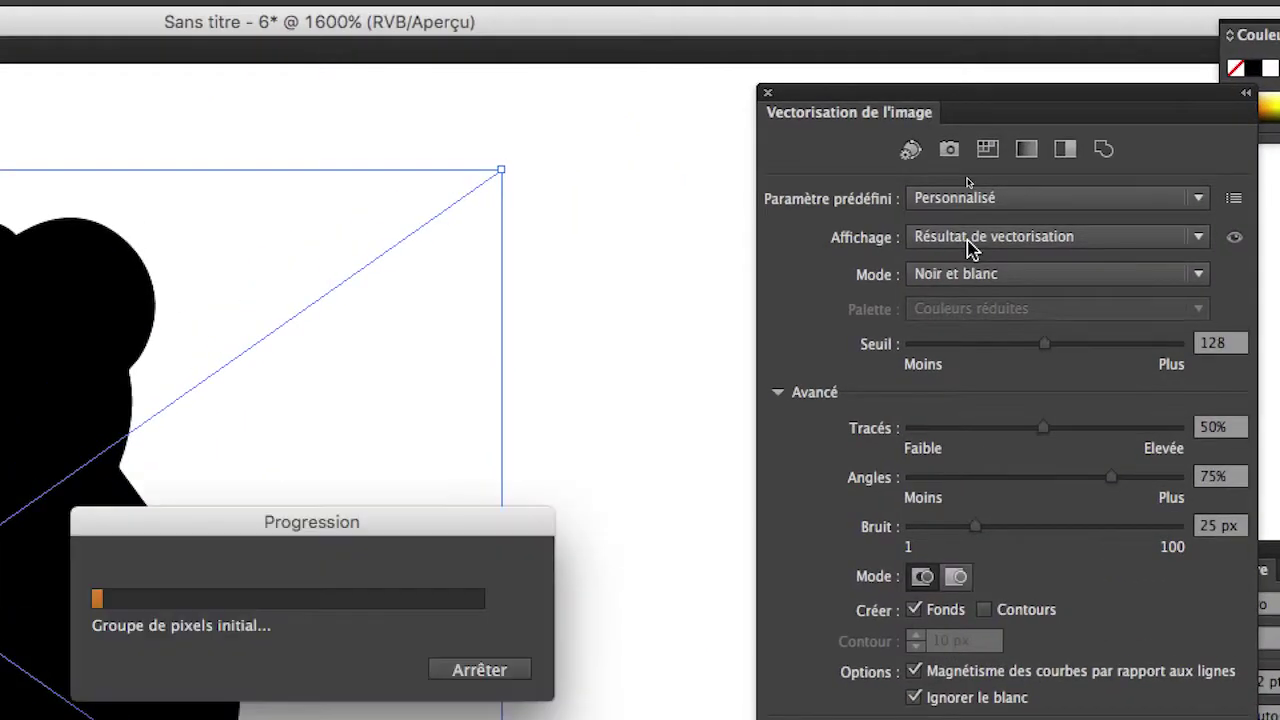
{"action": "left_click", "coordinate": [960, 276]}
{"action": "left_click", "coordinate": [958, 300]}
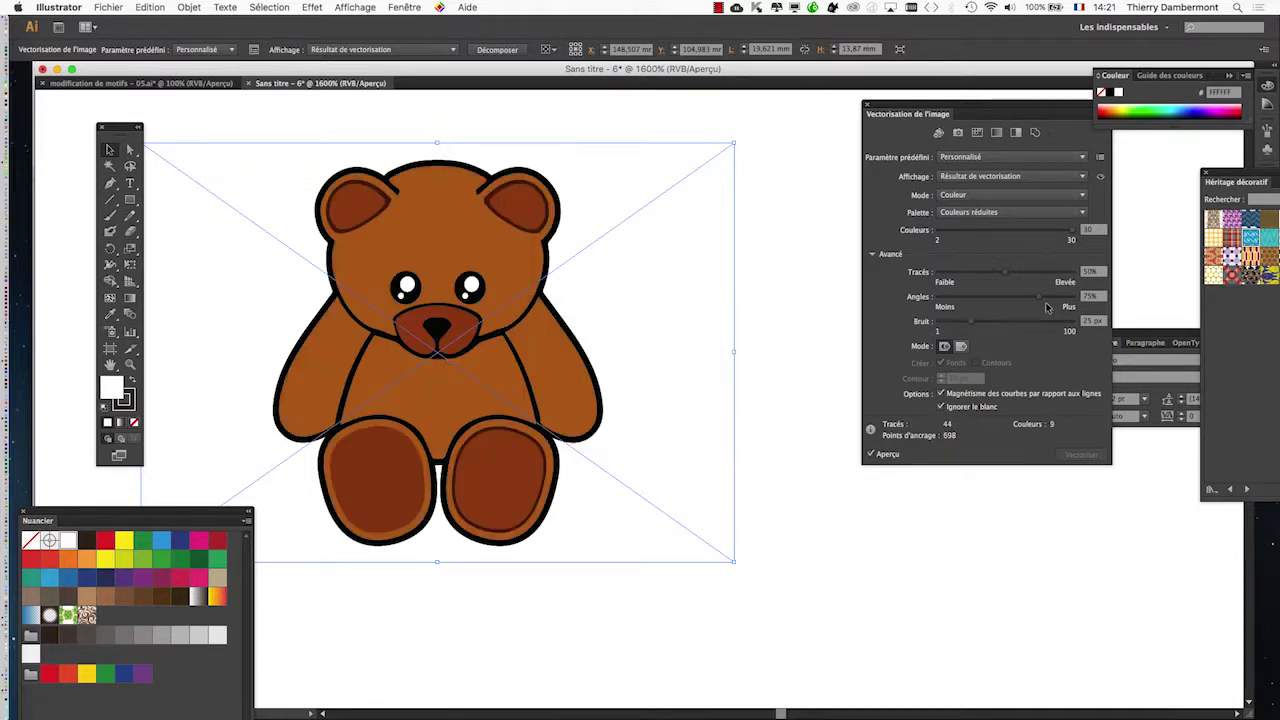
Set the trace Colors to 5, retracing to 4 colours and 700 anchor points
{"action": "left_click_drag", "start_coordinate": [920, 112], "coordinate": [732, 136]}
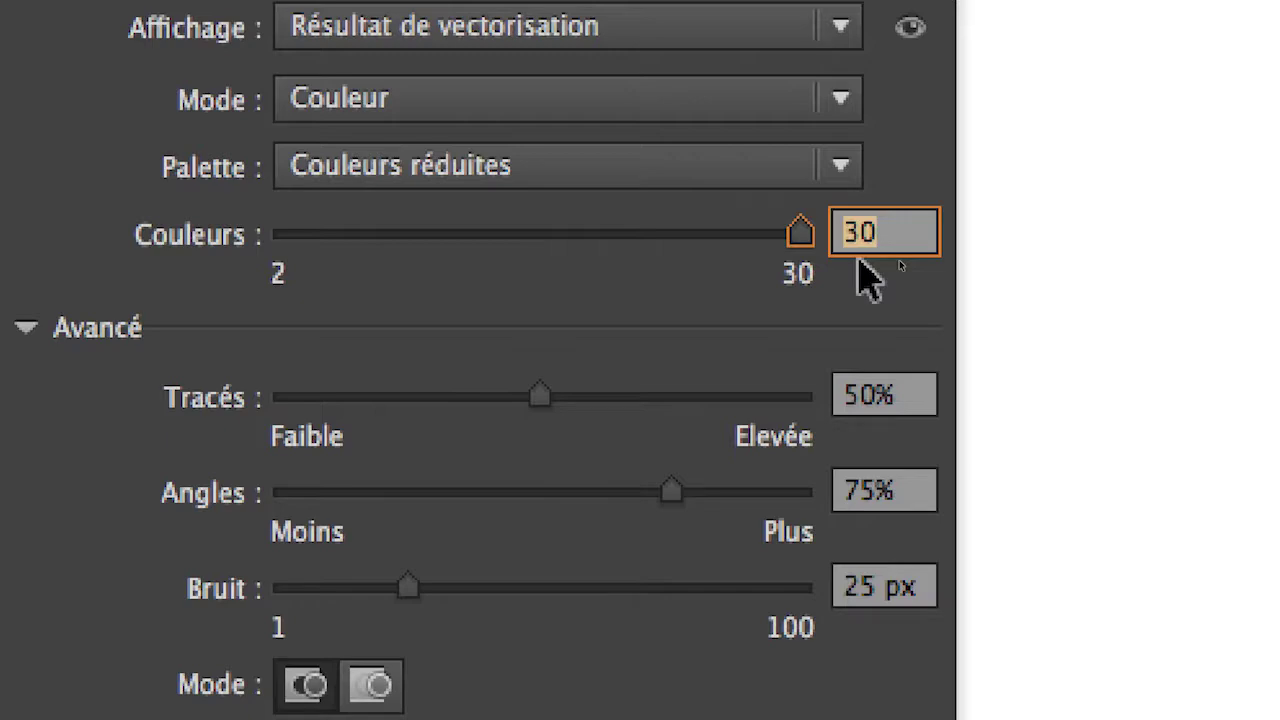
{"action": "type", "text": "5"}
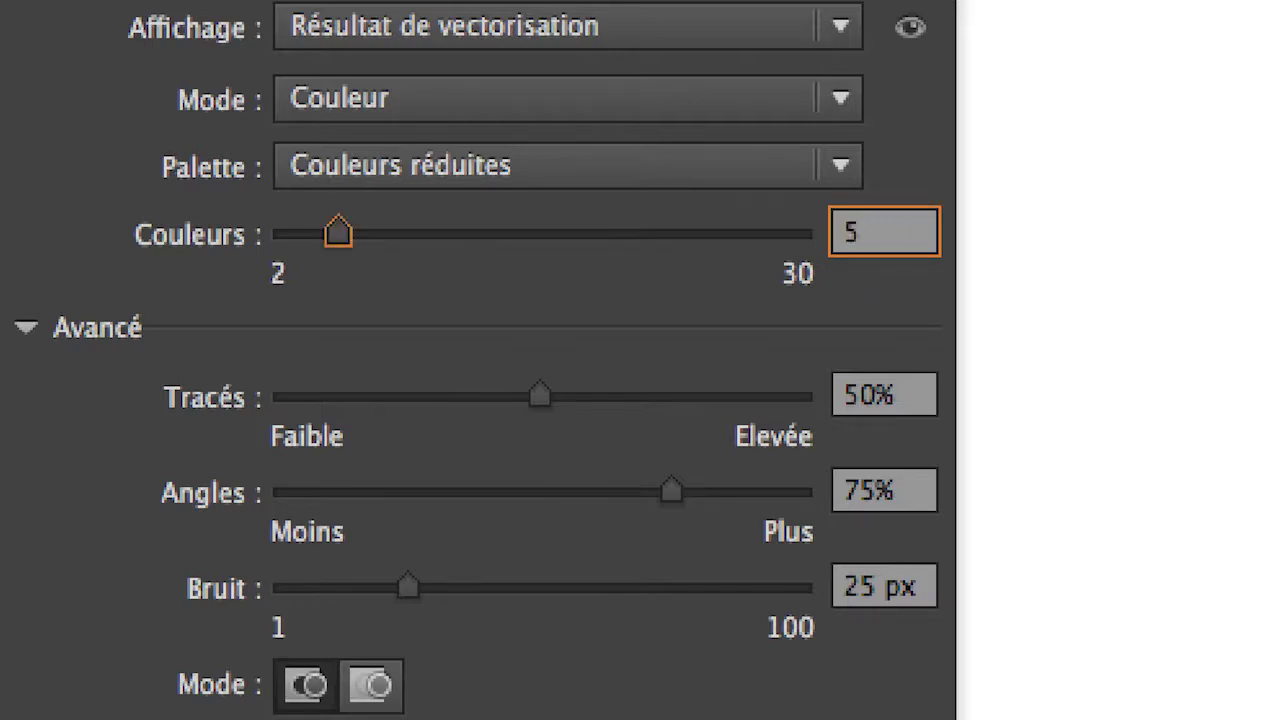
{"action": "key", "text": "Return"}
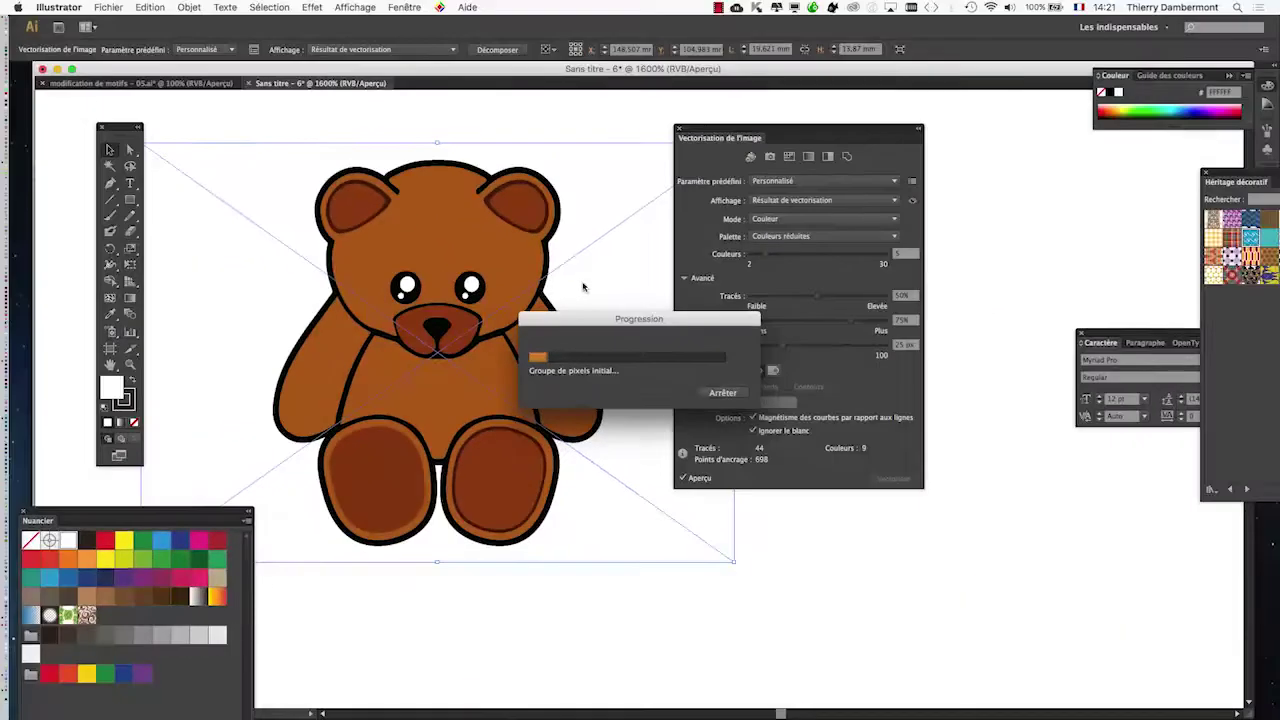
{"action": "left_click_drag", "start_coordinate": [574, 321], "coordinate": [697, 355]}
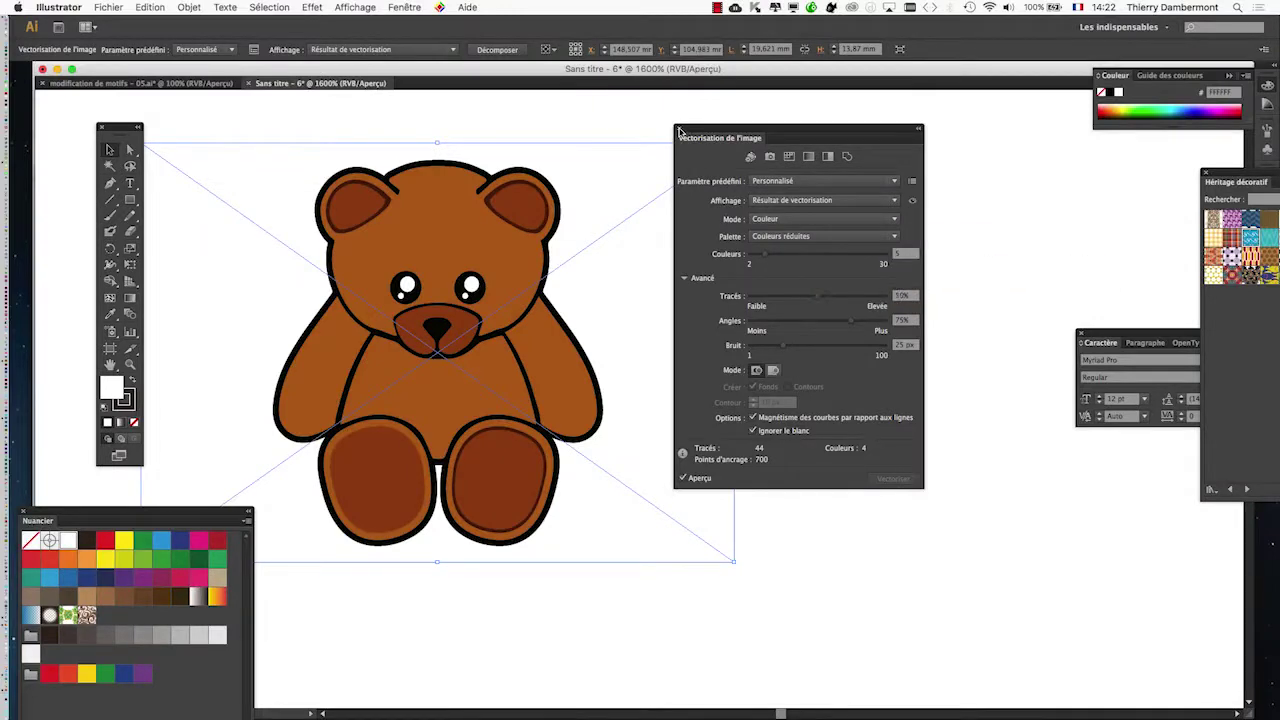
{"action": "left_click", "coordinate": [677, 130]}
{"action": "left_click", "coordinate": [404, 7]}
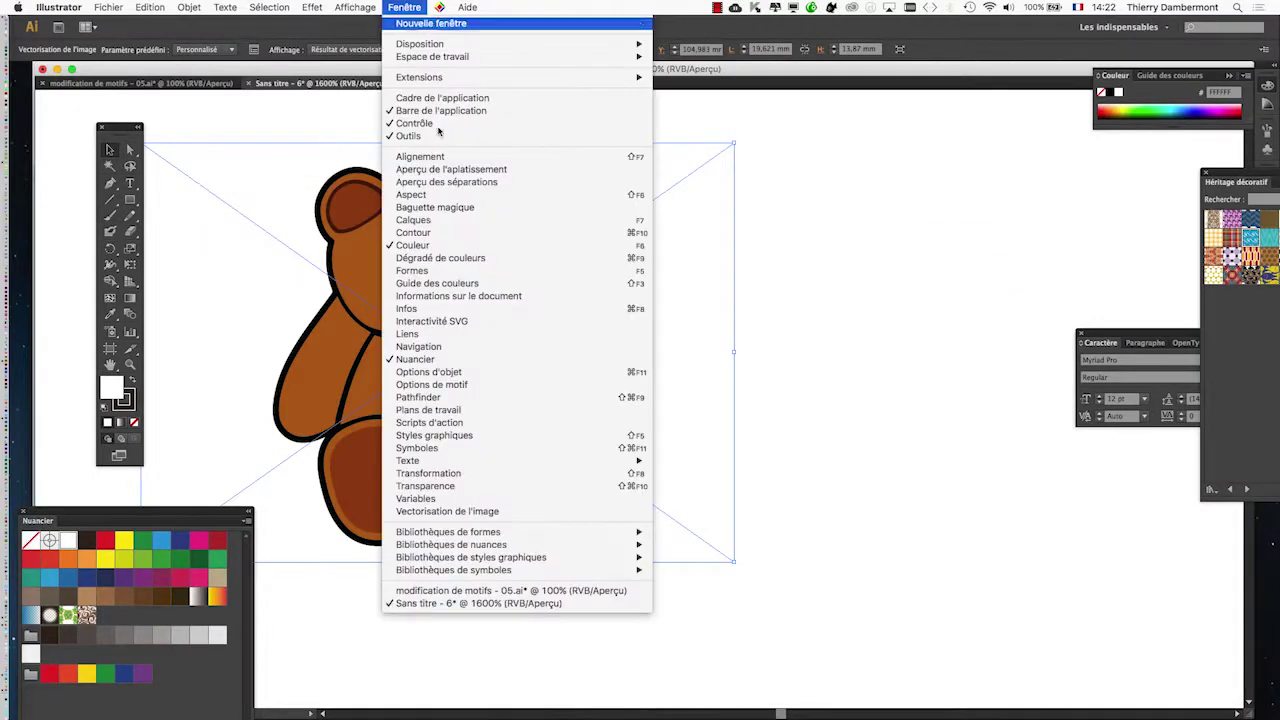
{"action": "left_click", "coordinate": [460, 511]}
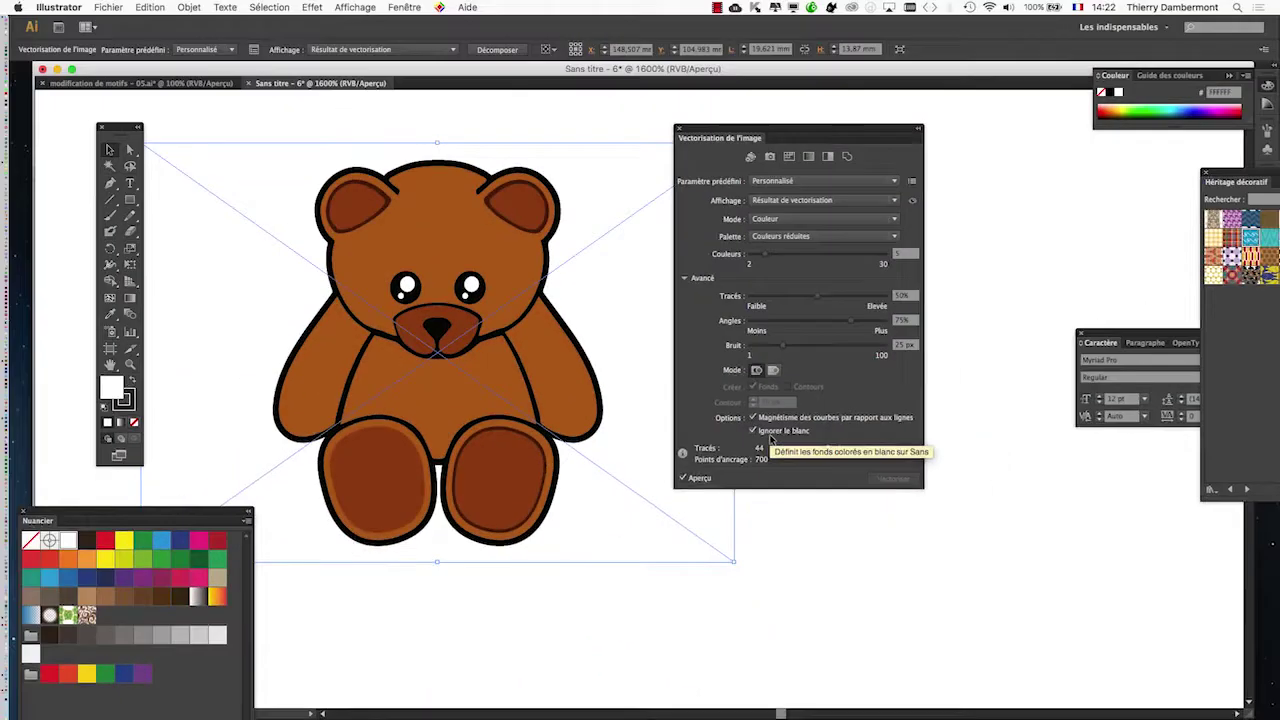
{"action": "left_click", "coordinate": [121, 6]}
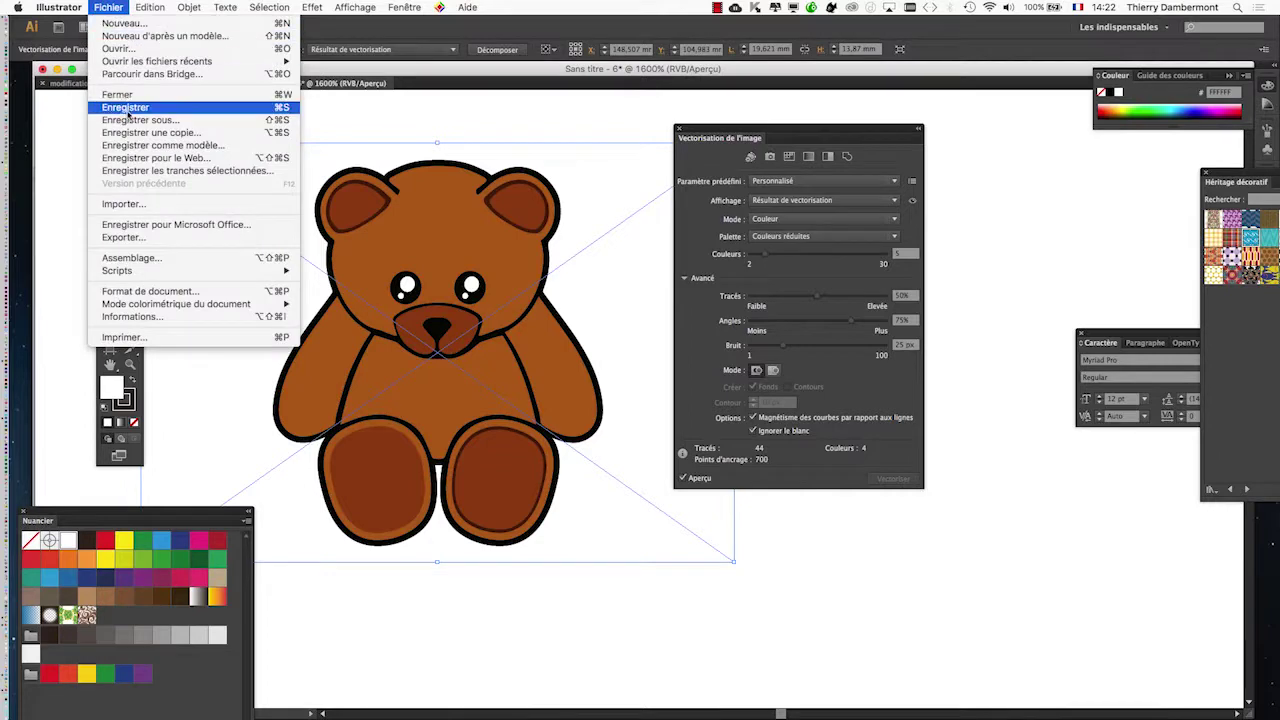
Save the traced bear as teddy 01.ai with default Illustrator options
{"action": "left_click", "coordinate": [787, 221]}
{"action": "key", "text": "ctrl+s"}
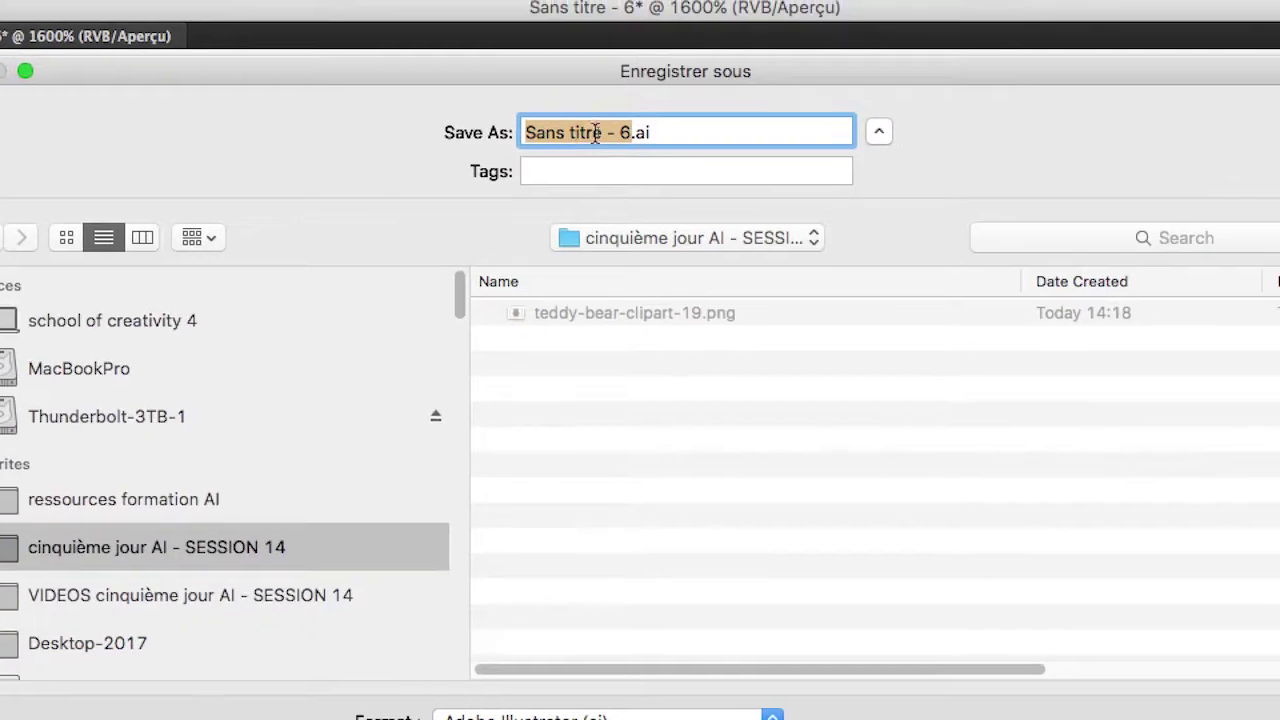
{"action": "type", "text": "teddy-"}
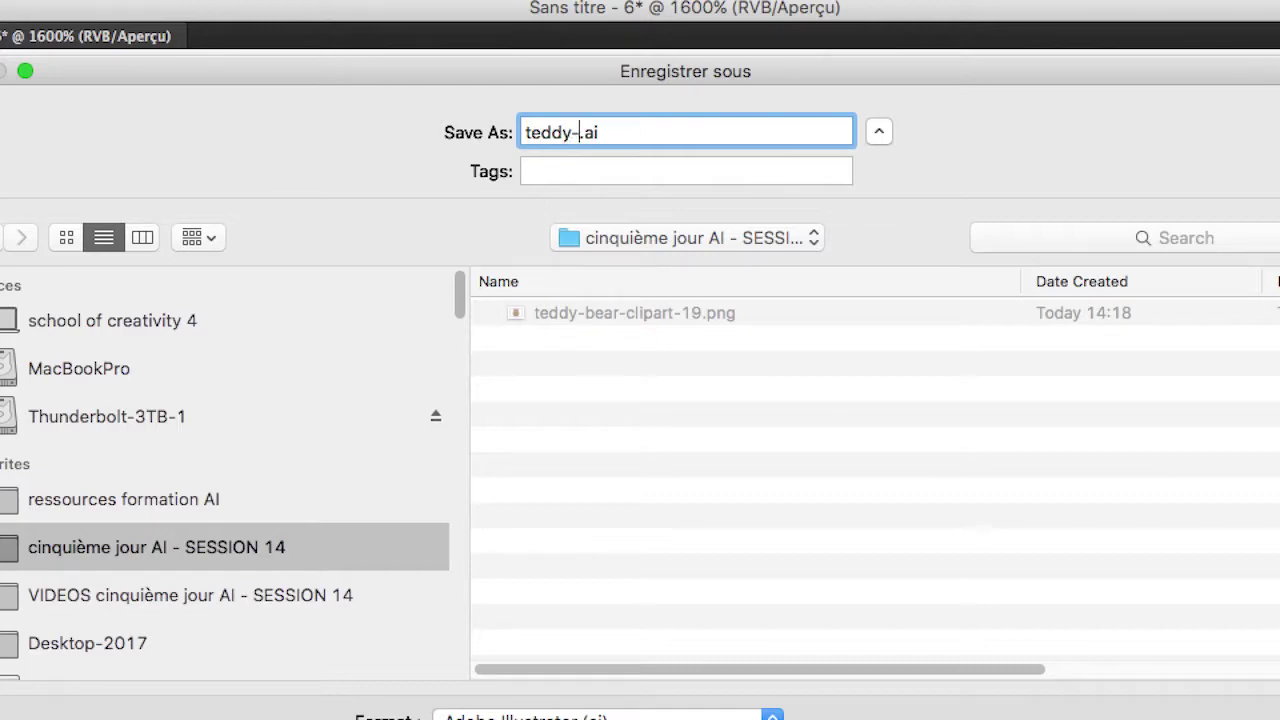
{"action": "type", "text": "01"}
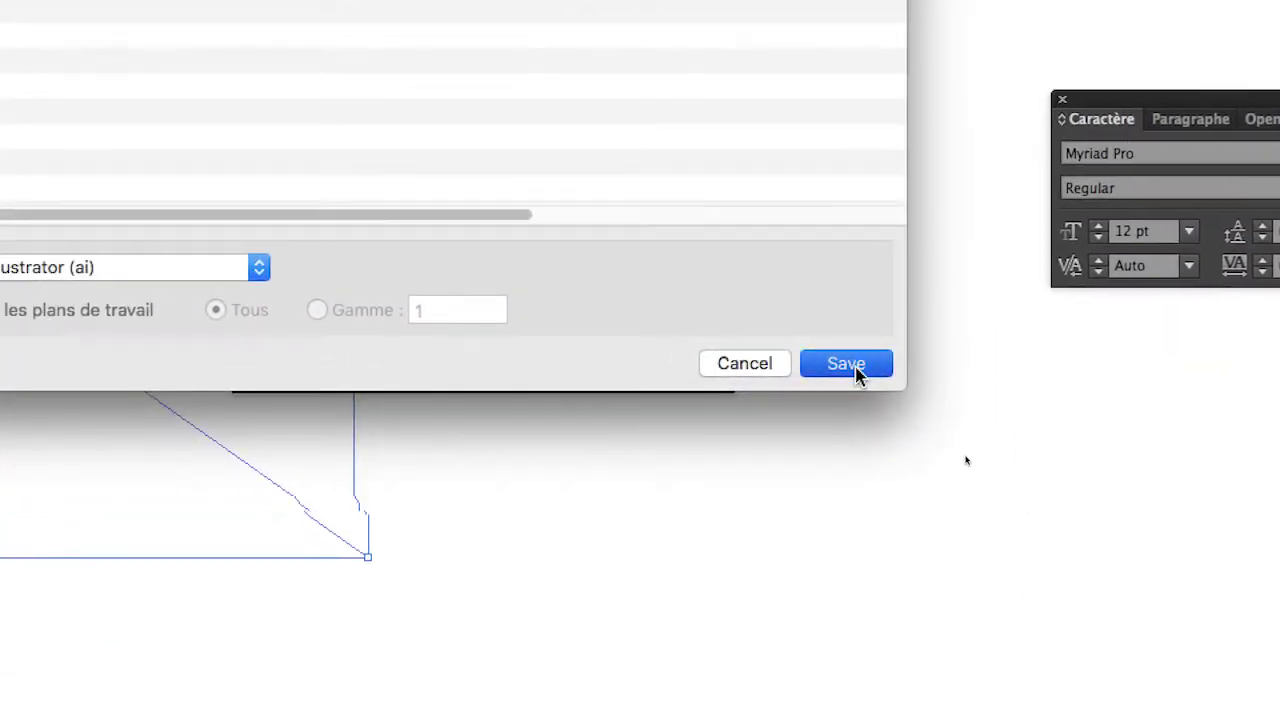
{"action": "left_click", "coordinate": [855, 368]}
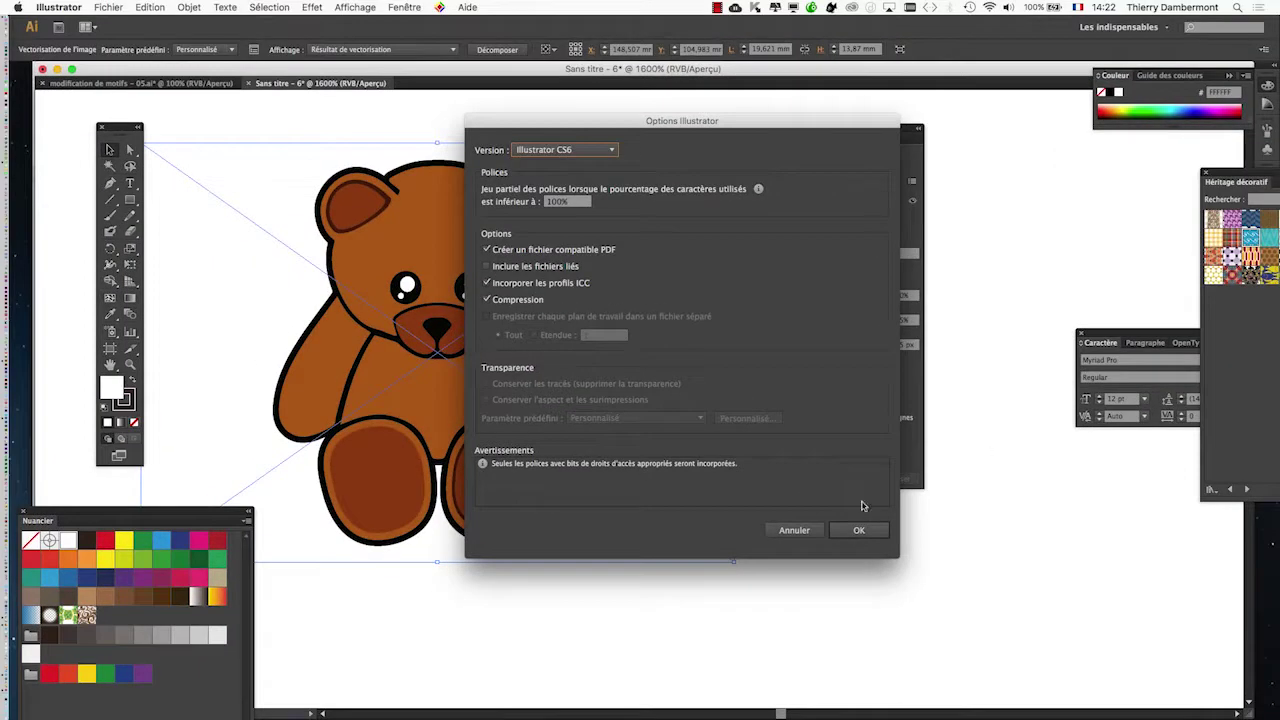
{"action": "left_click", "coordinate": [870, 532]}
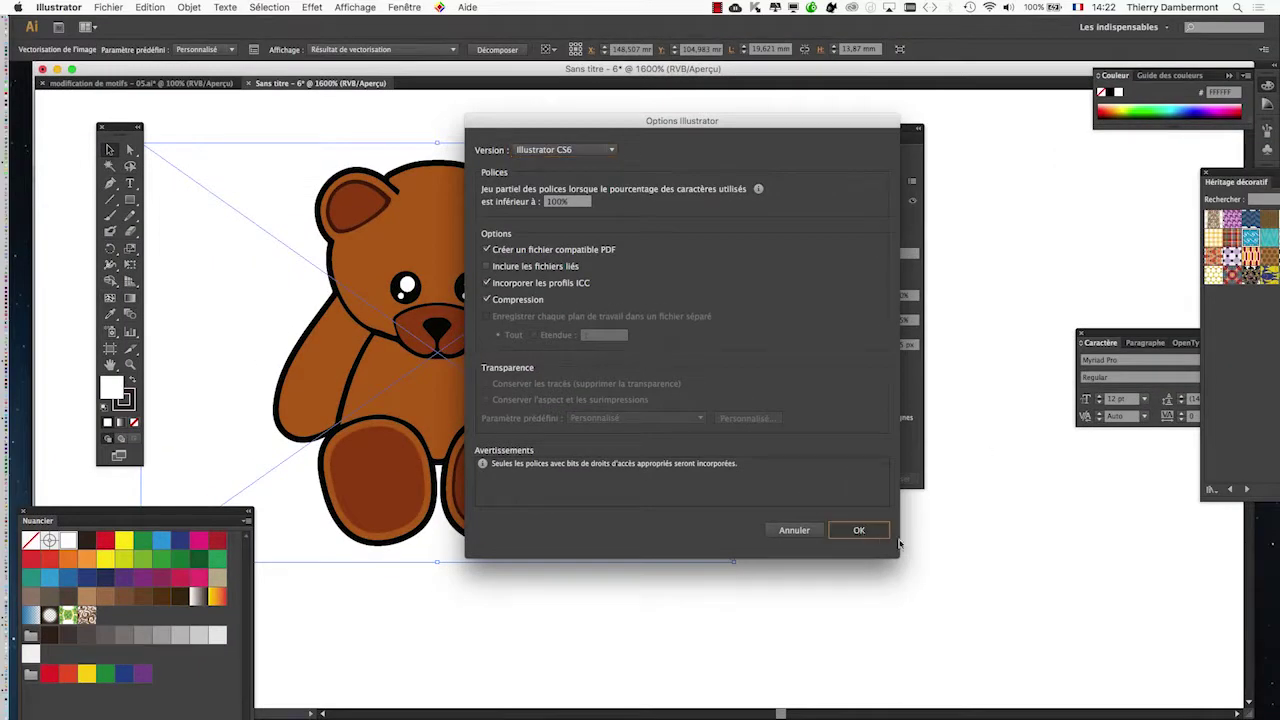
Save a copy as teddy 02.ai with Illustrator CS6 compatibility
{"action": "left_click", "coordinate": [108, 7]}
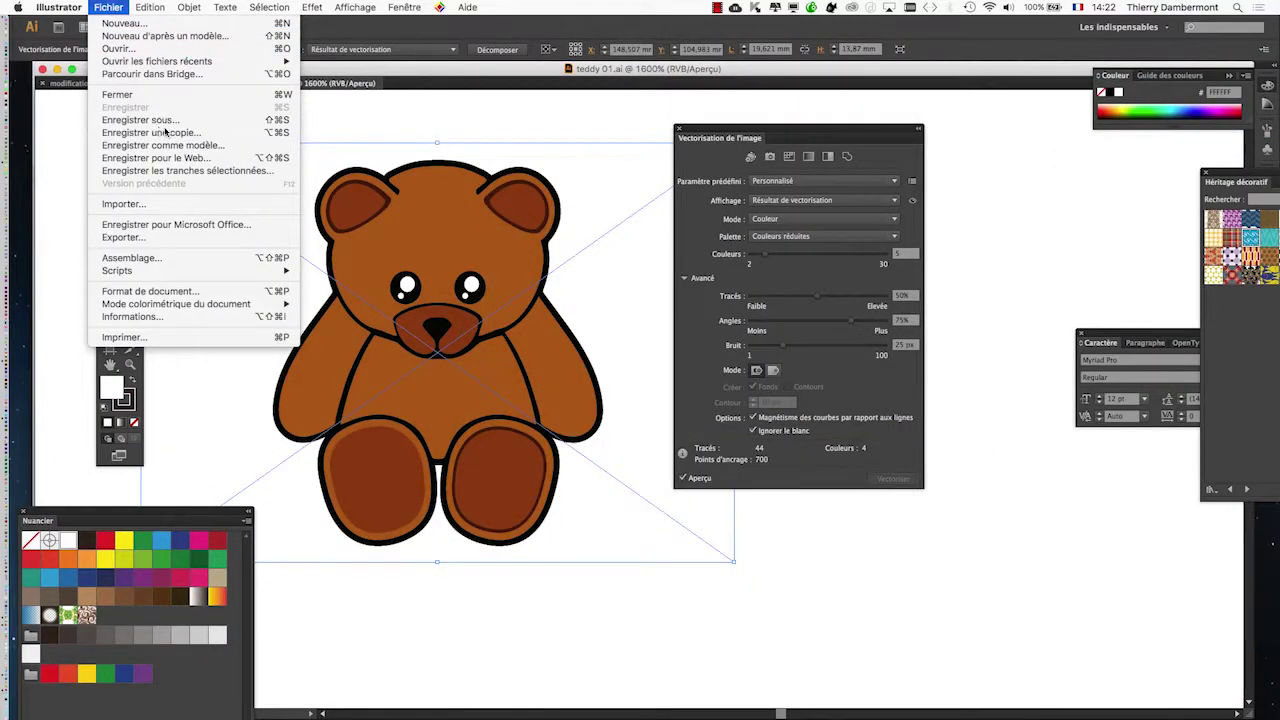
{"action": "left_click", "coordinate": [163, 129]}
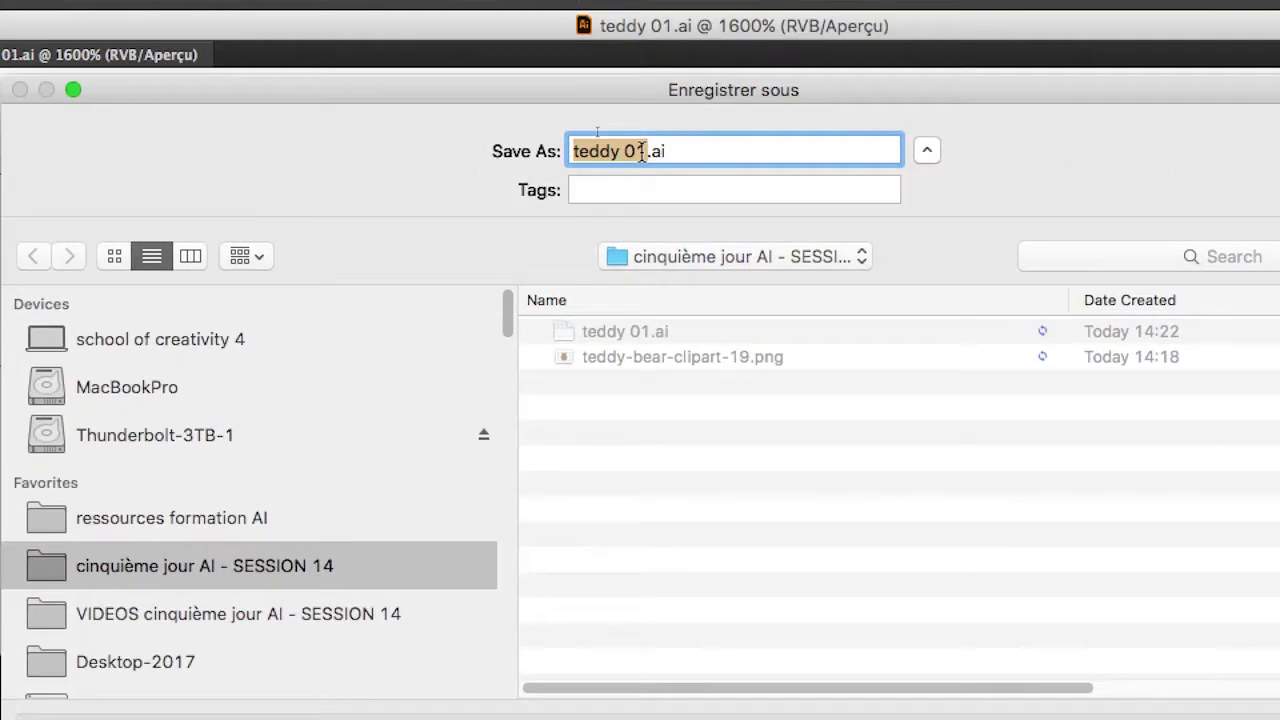
{"action": "left_click", "coordinate": [642, 151]}
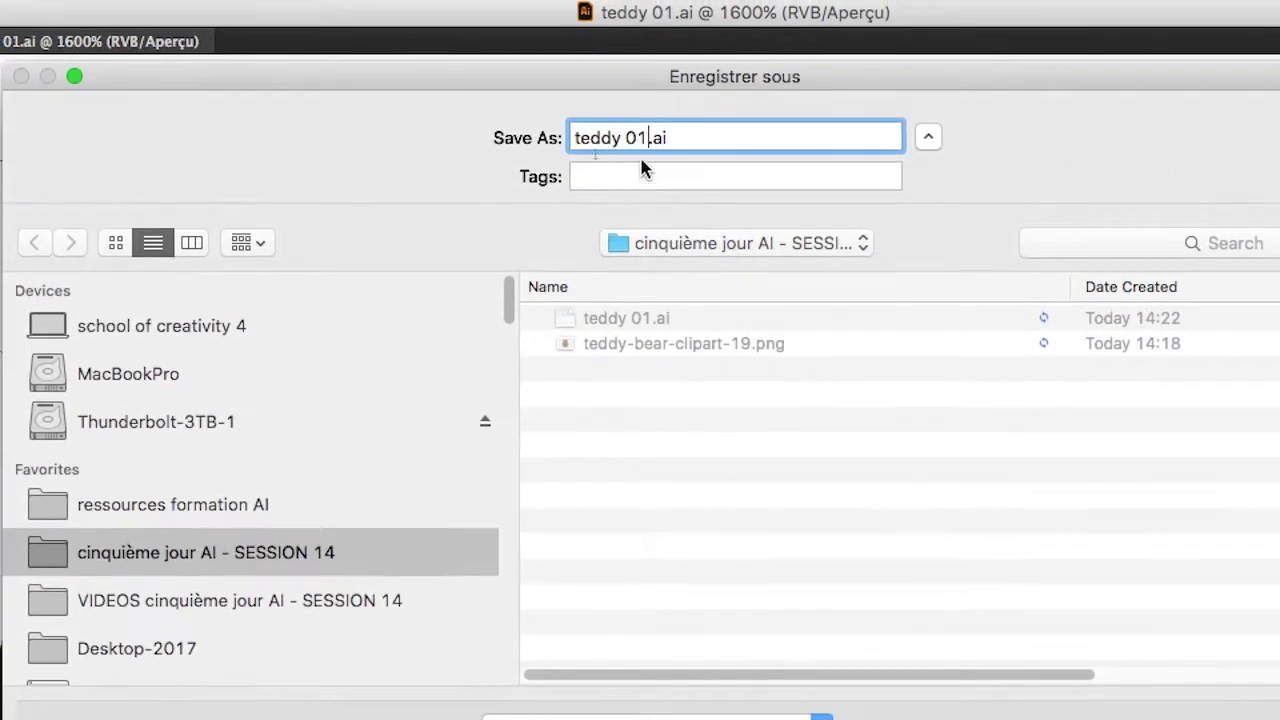
{"action": "key", "text": "BackSpace"}
{"action": "type", "text": "2"}
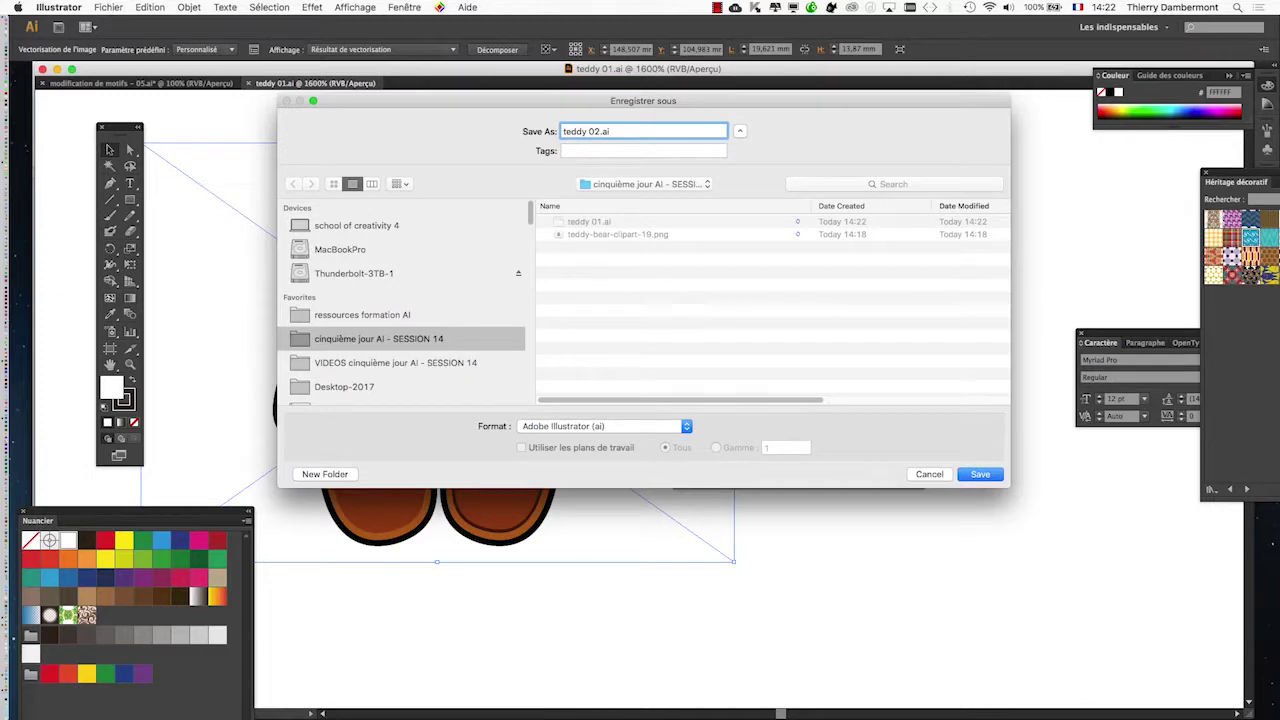
{"action": "key", "text": "Return"}
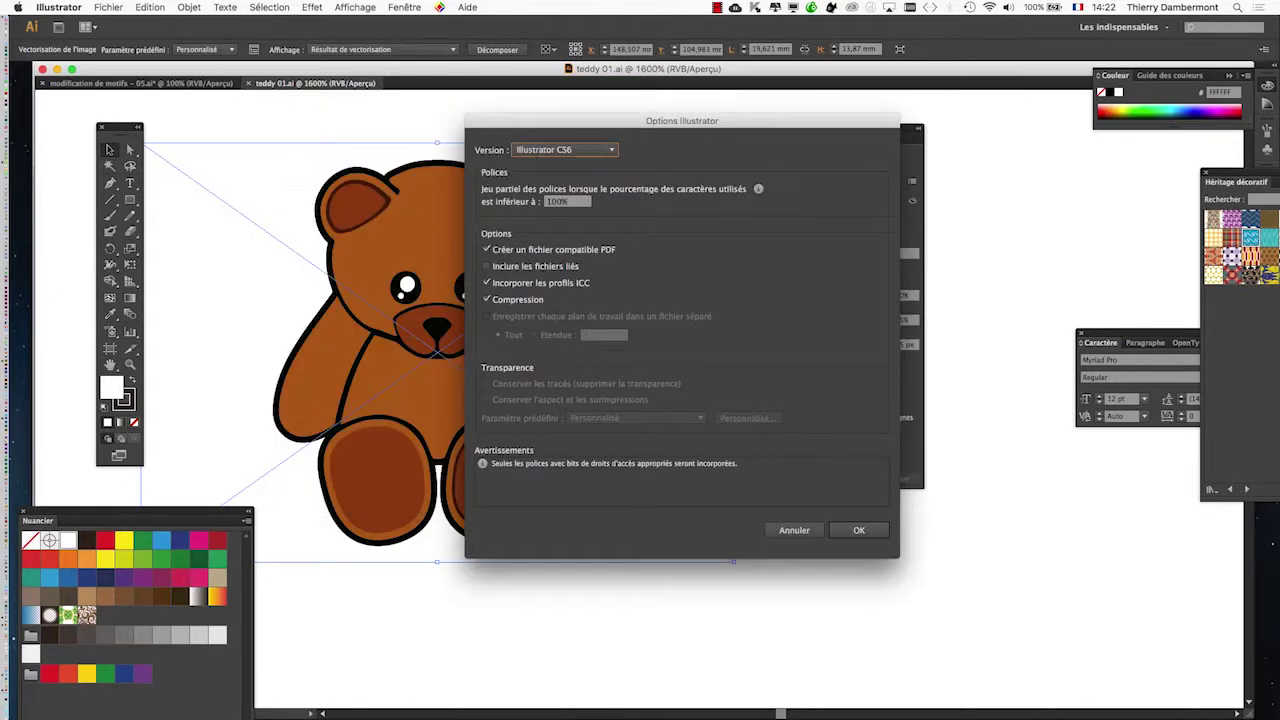
{"action": "key", "text": "Return"}
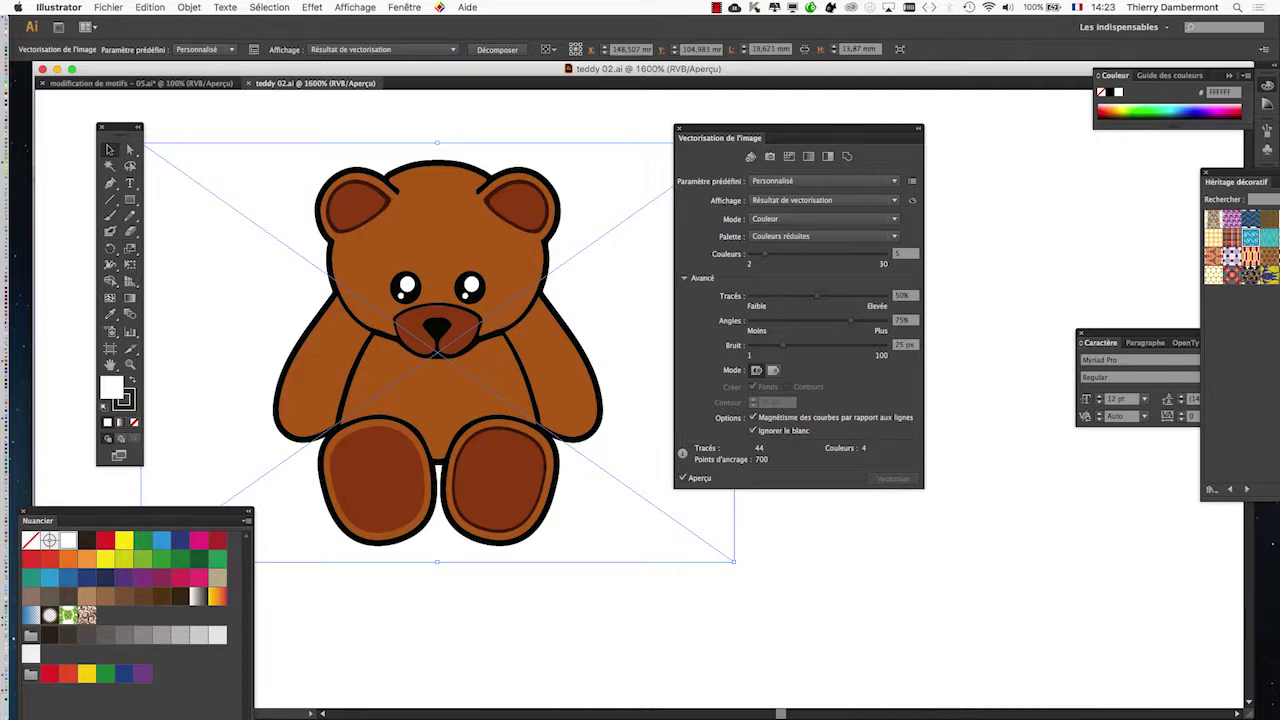
Hide the transparency grid so the traced bear sits on plain white
{"action": "left_click_drag", "start_coordinate": [720, 137], "coordinate": [801, 138]}
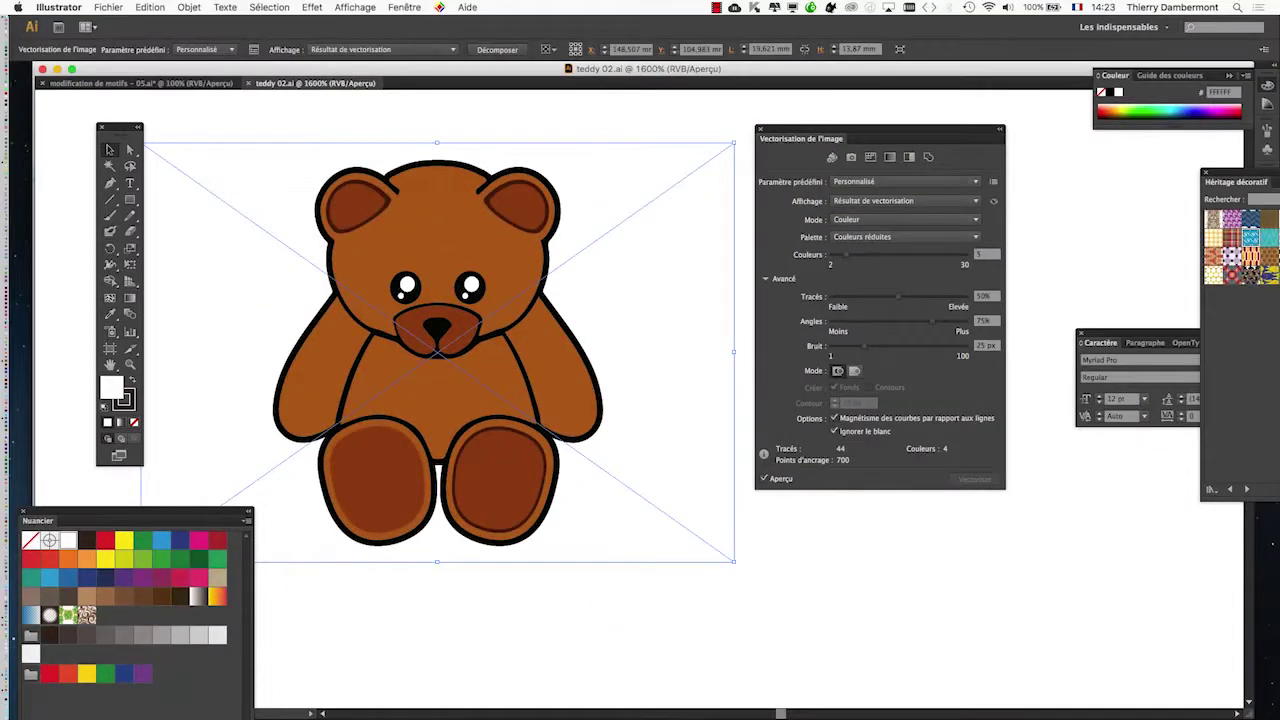
{"action": "left_click", "coordinate": [355, 7]}
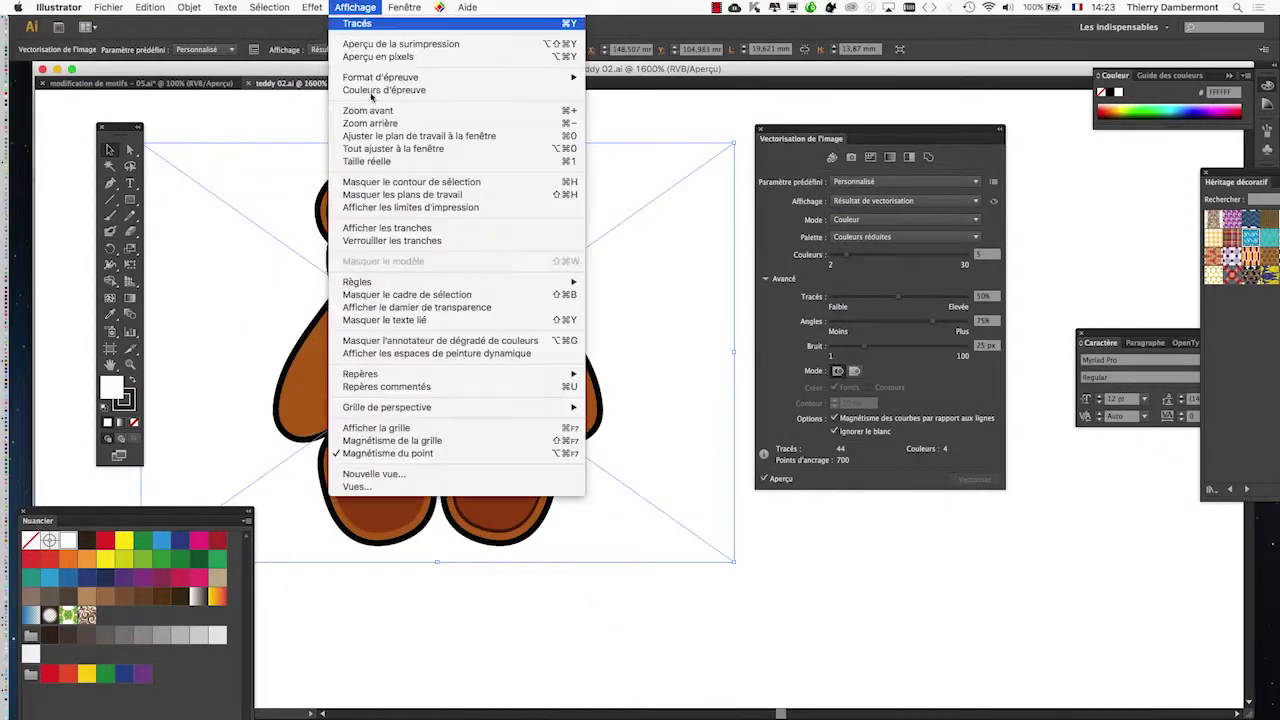
{"action": "left_click", "coordinate": [449, 310]}
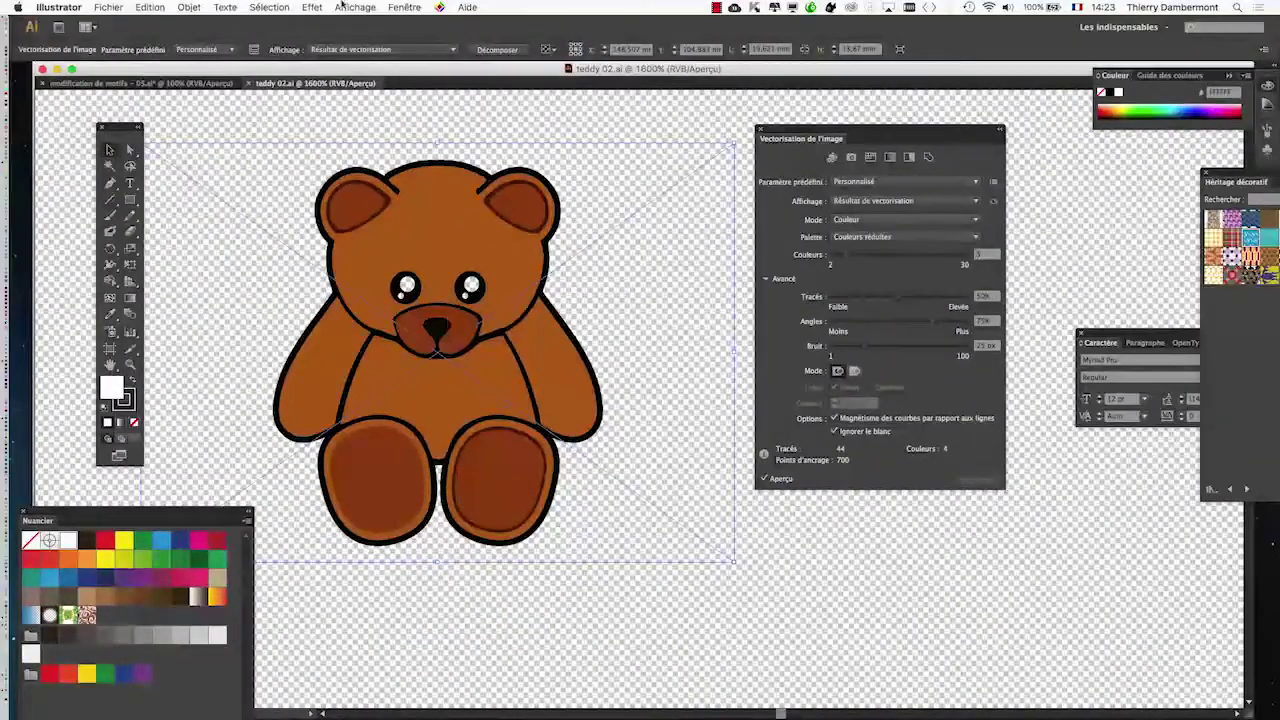
{"action": "left_click", "coordinate": [341, 5]}
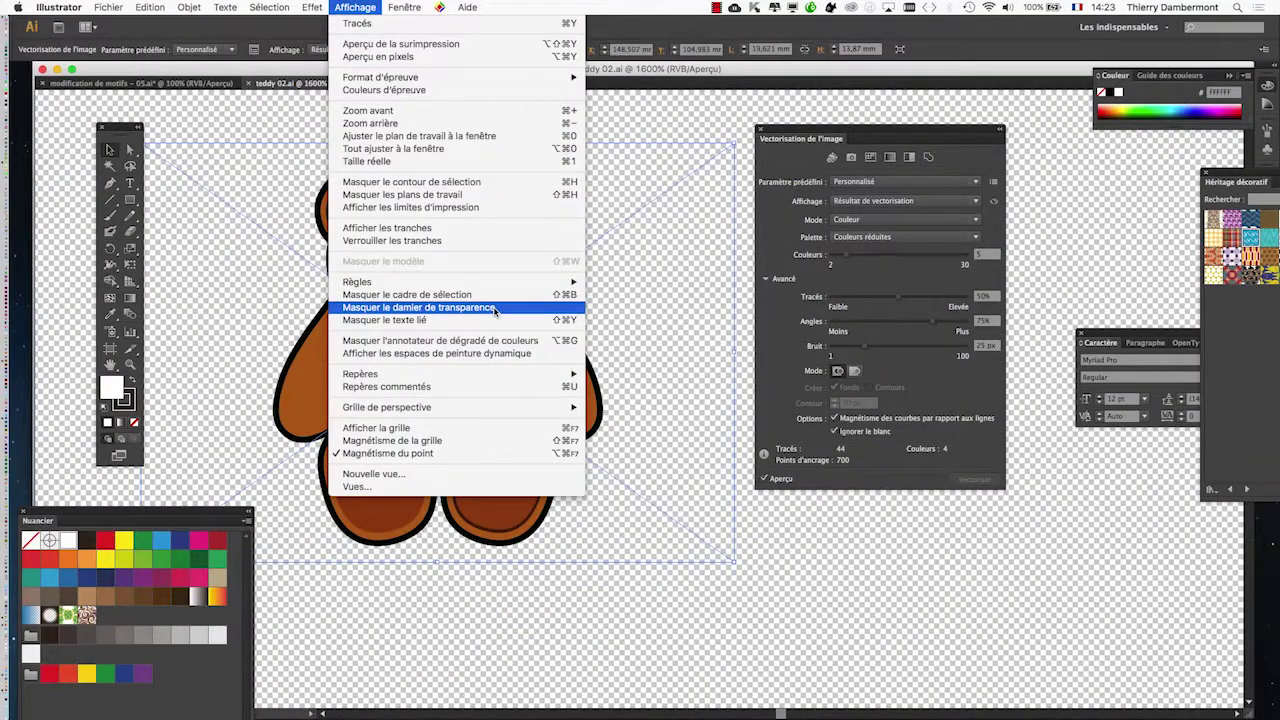
{"action": "left_click", "coordinate": [492, 309]}
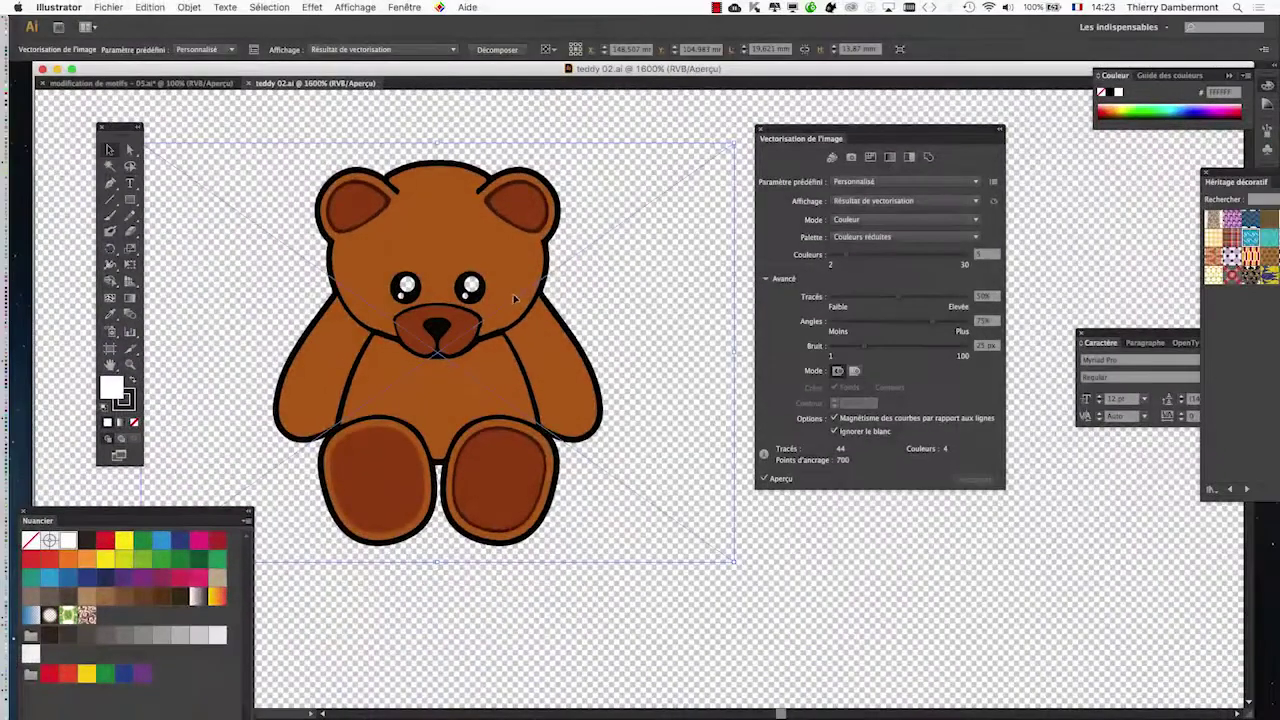
{"action": "left_click", "coordinate": [352, 7]}
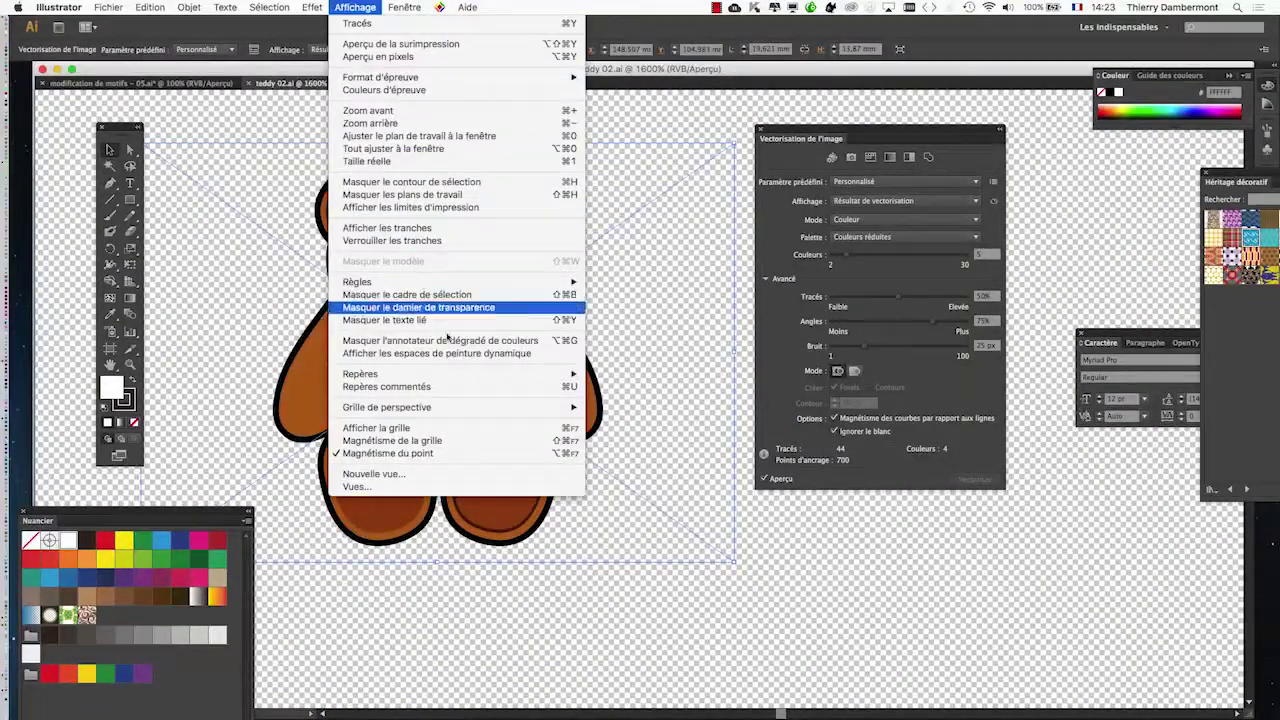
{"action": "left_click", "coordinate": [418, 307]}
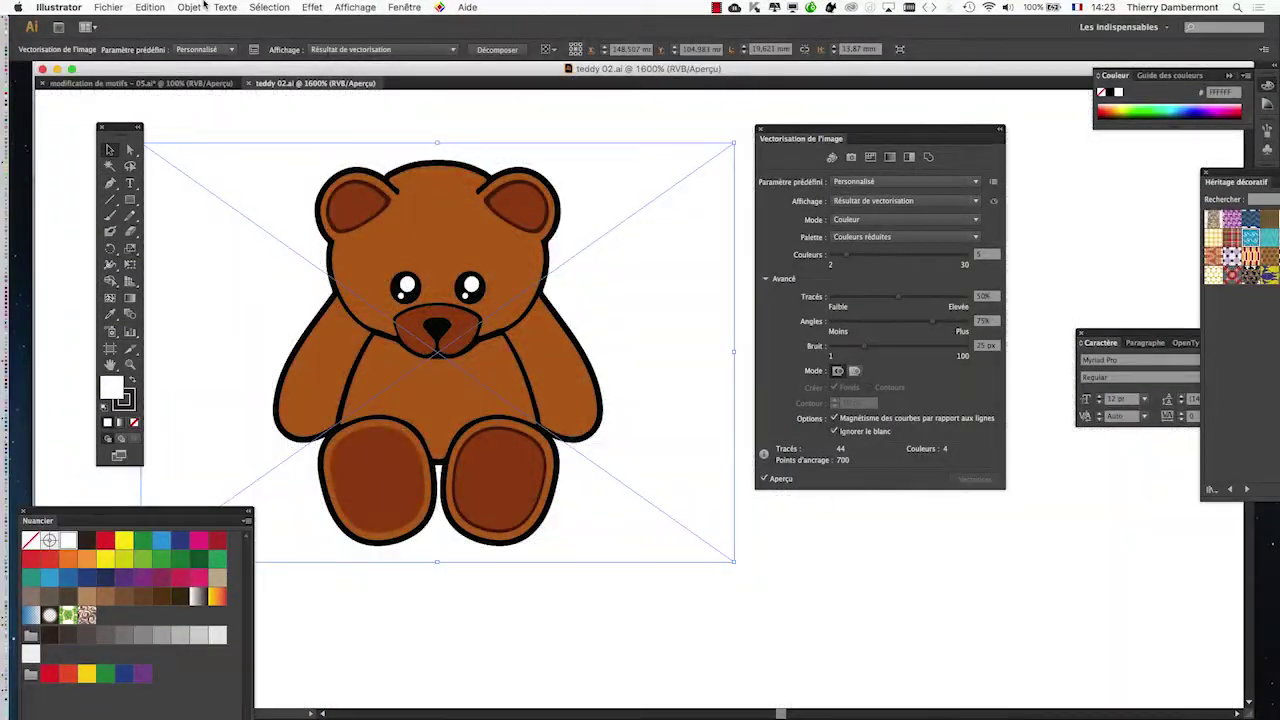
Expand the teddy bear trace with Objet > Vectorisation de l'image > Décomposer, then deselect it
{"action": "left_click", "coordinate": [185, 7]}
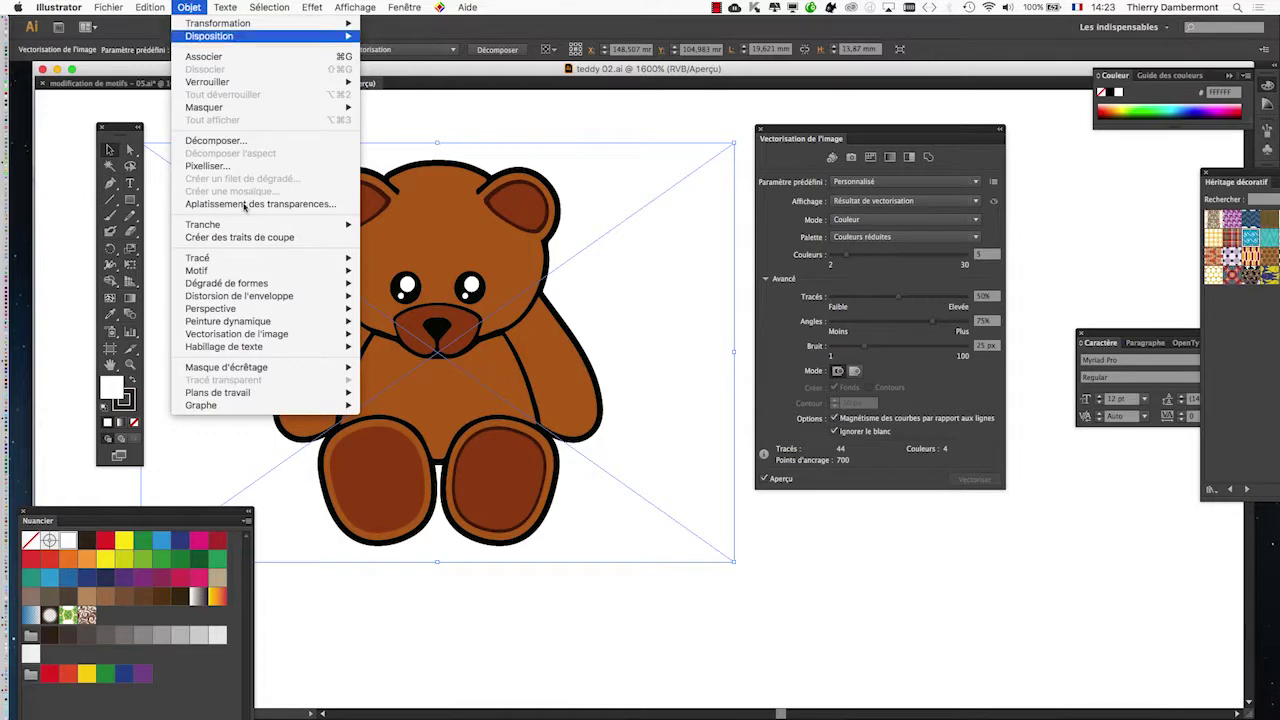
{"action": "mouse_move", "coordinate": [237, 334]}
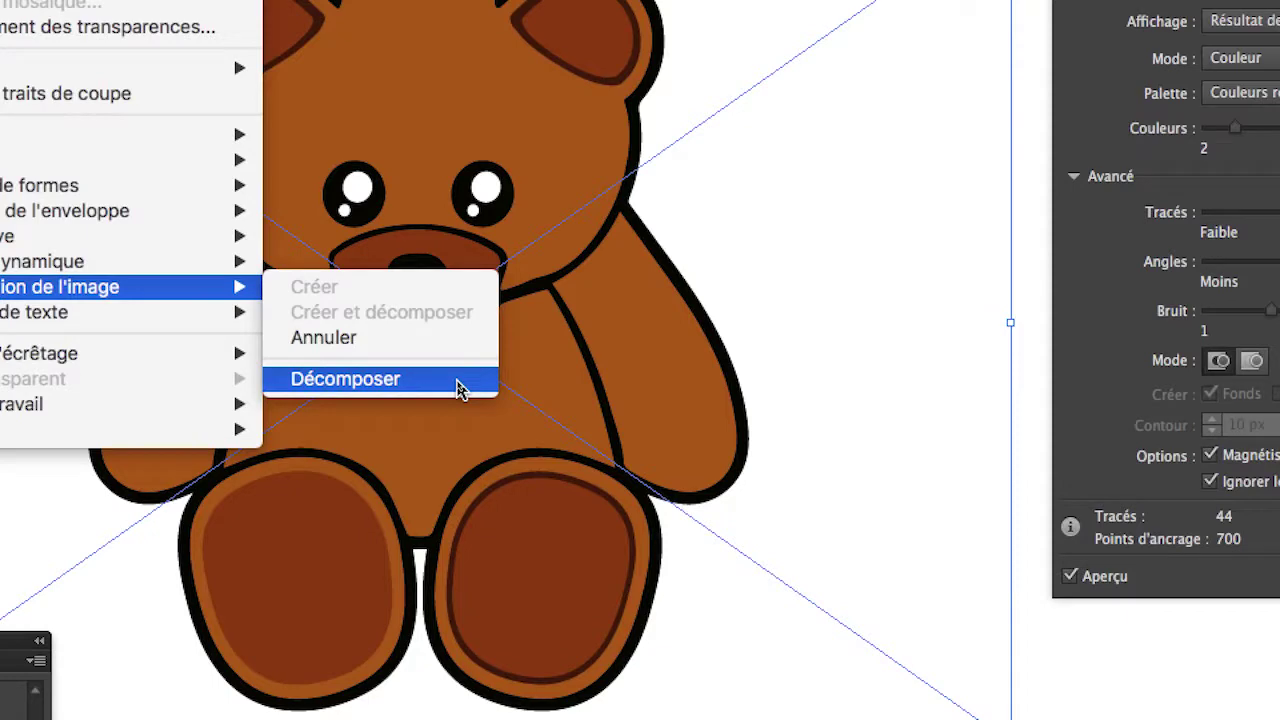
{"action": "left_click", "coordinate": [458, 388]}
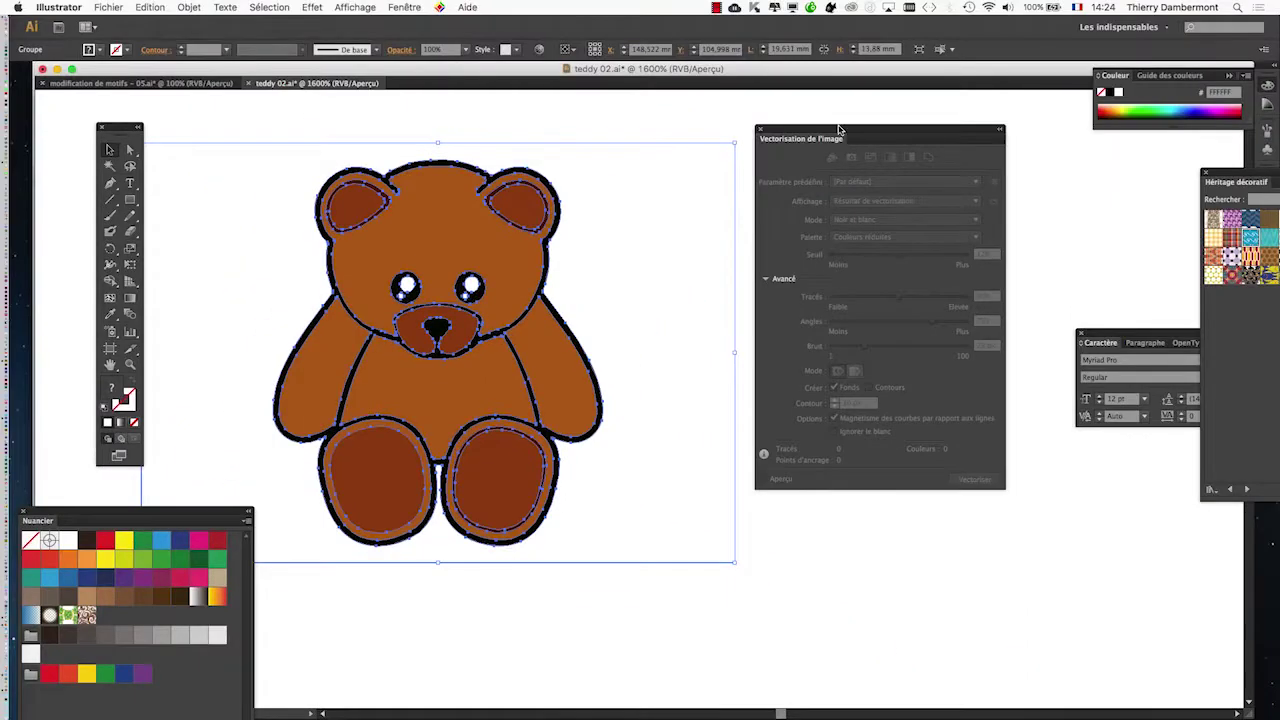
{"action": "left_click_drag", "start_coordinate": [840, 128], "coordinate": [958, 166]}
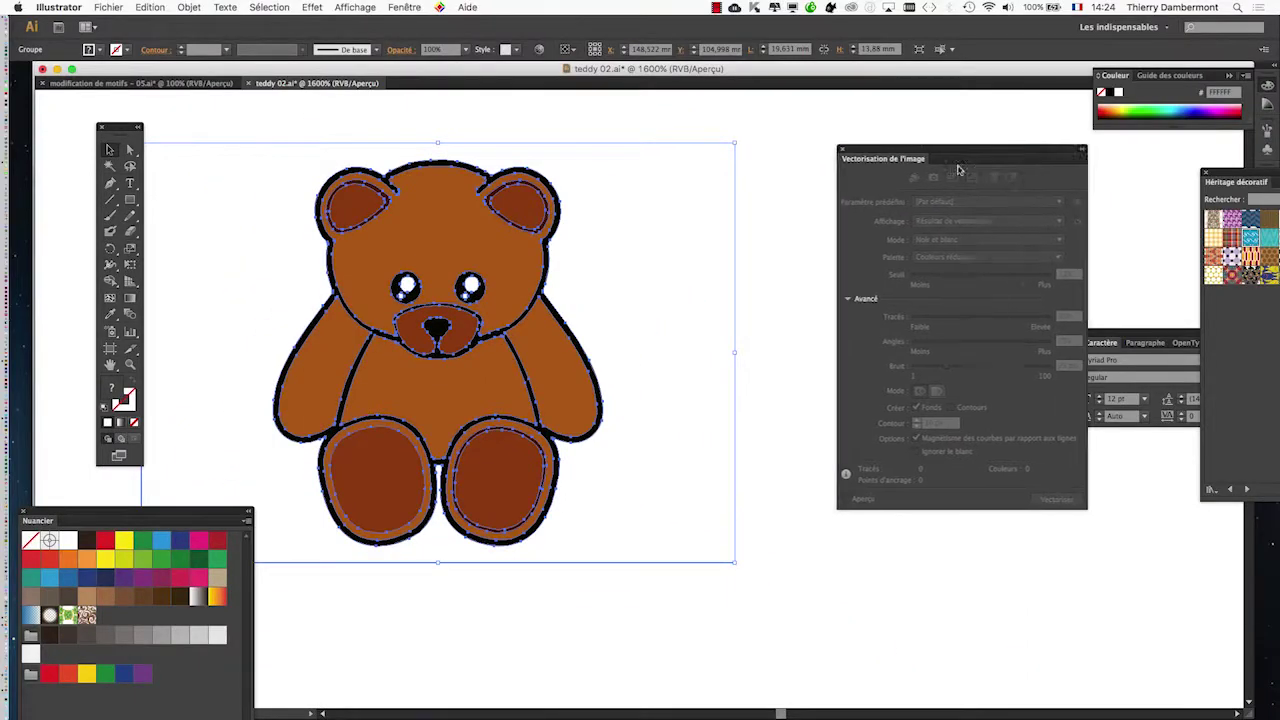
{"action": "left_click", "coordinate": [789, 277]}
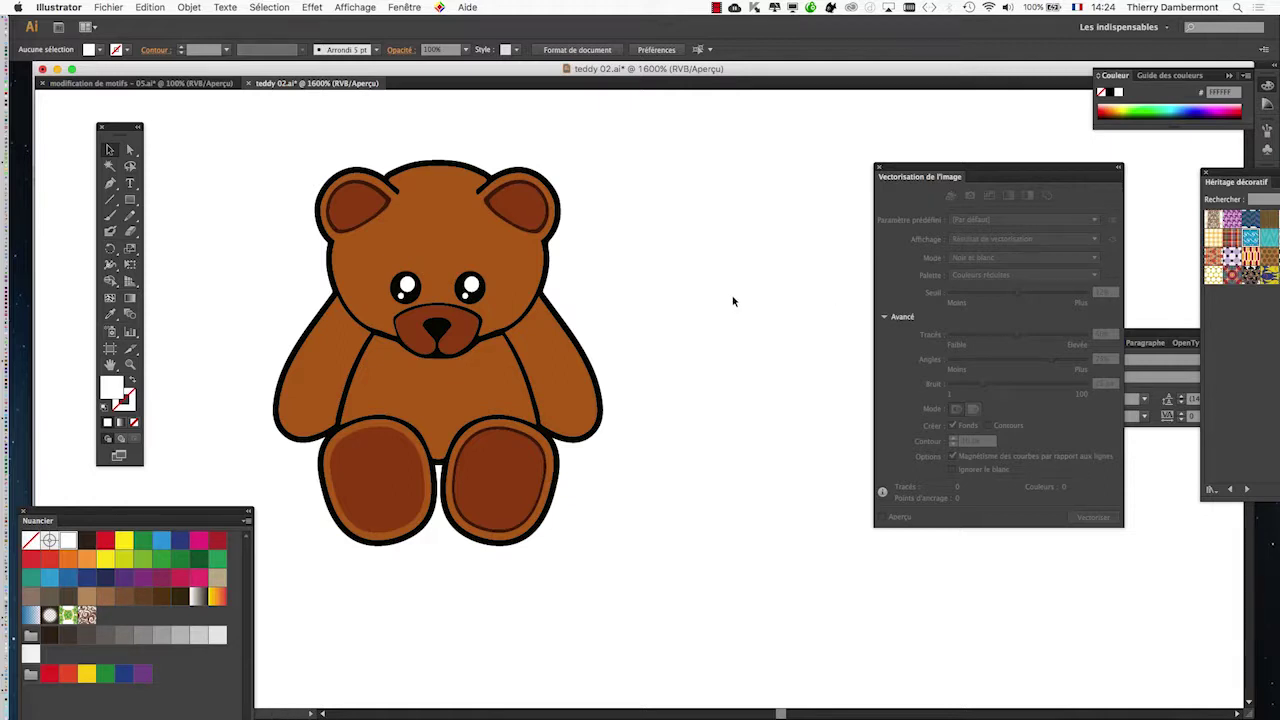
Zoom out, float the Nuancier panel over the canvas, and marquee-select the whole expanded bear
{"action": "scroll", "coordinate": [733, 301], "scroll_direction": "down", "scroll_amount": 3}
{"action": "scroll", "coordinate": [733, 301], "scroll_direction": "down", "scroll_amount": 3}
{"action": "scroll", "coordinate": [733, 301], "scroll_direction": "down", "scroll_amount": 2}
{"action": "left_click_drag", "start_coordinate": [740, 300], "coordinate": [312, 250]}
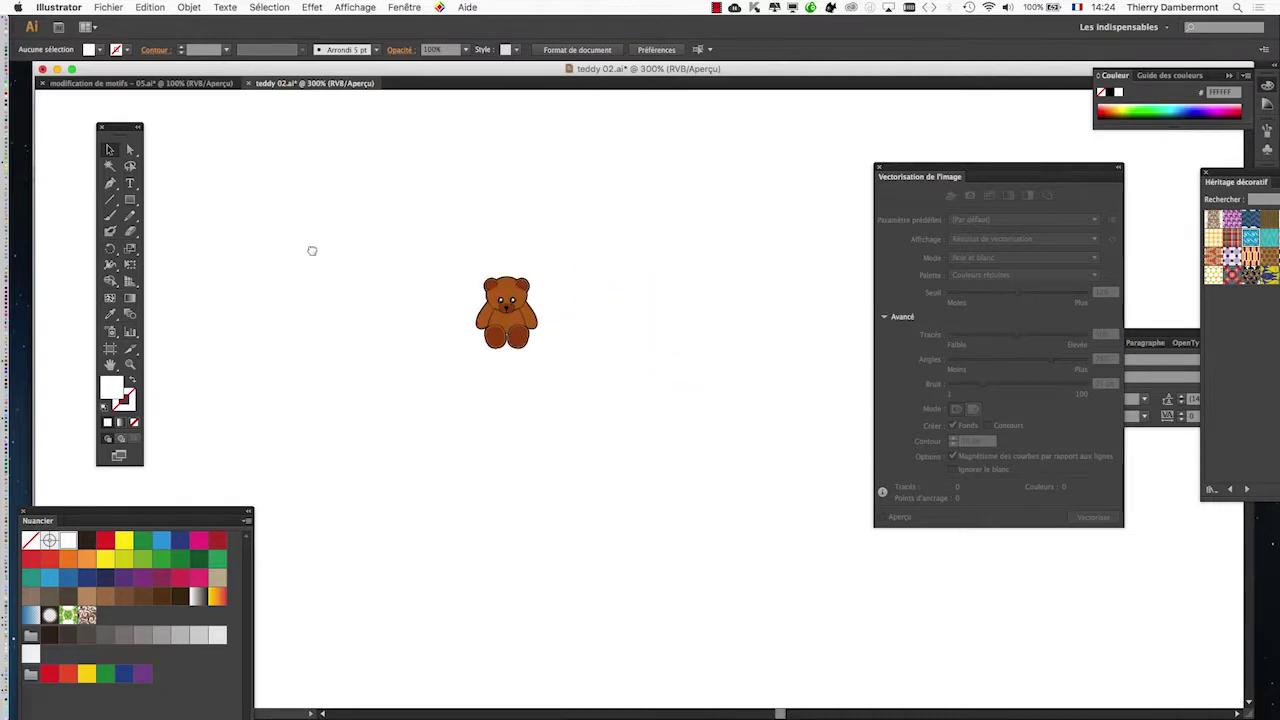
{"action": "left_click_drag", "start_coordinate": [554, 265], "coordinate": [314, 209]}
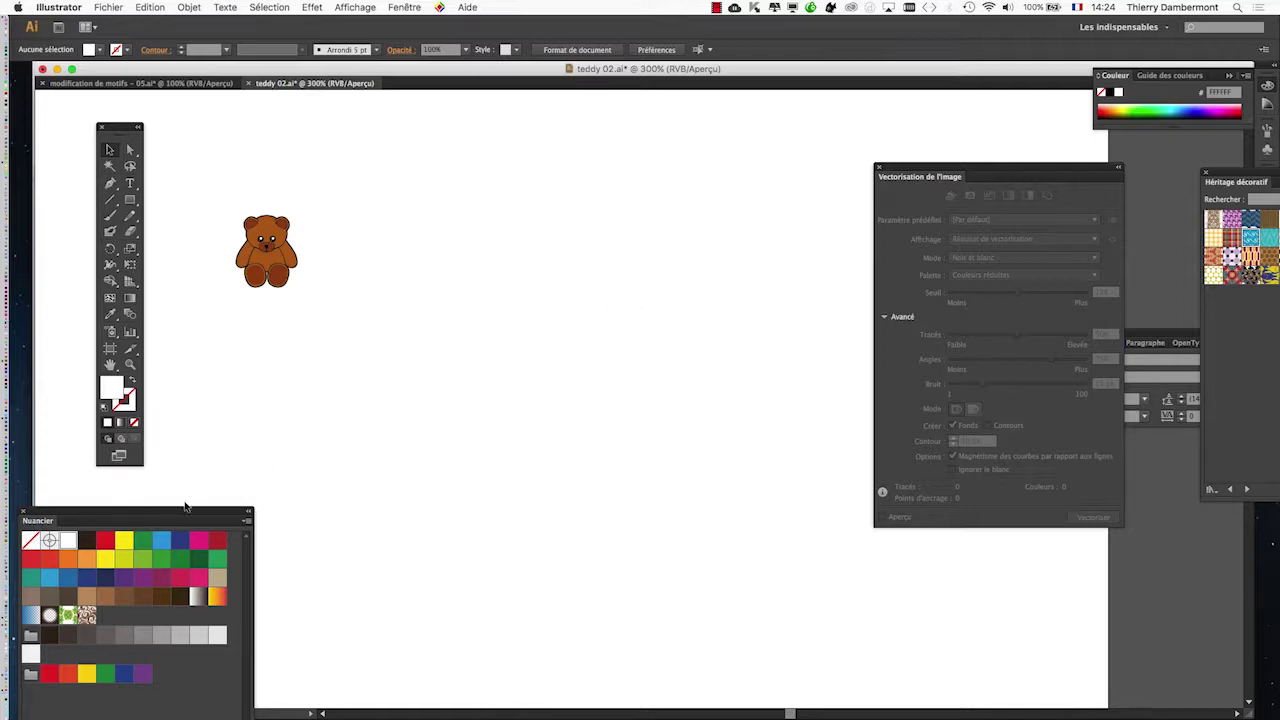
{"action": "left_click_drag", "start_coordinate": [185, 507], "coordinate": [650, 143]}
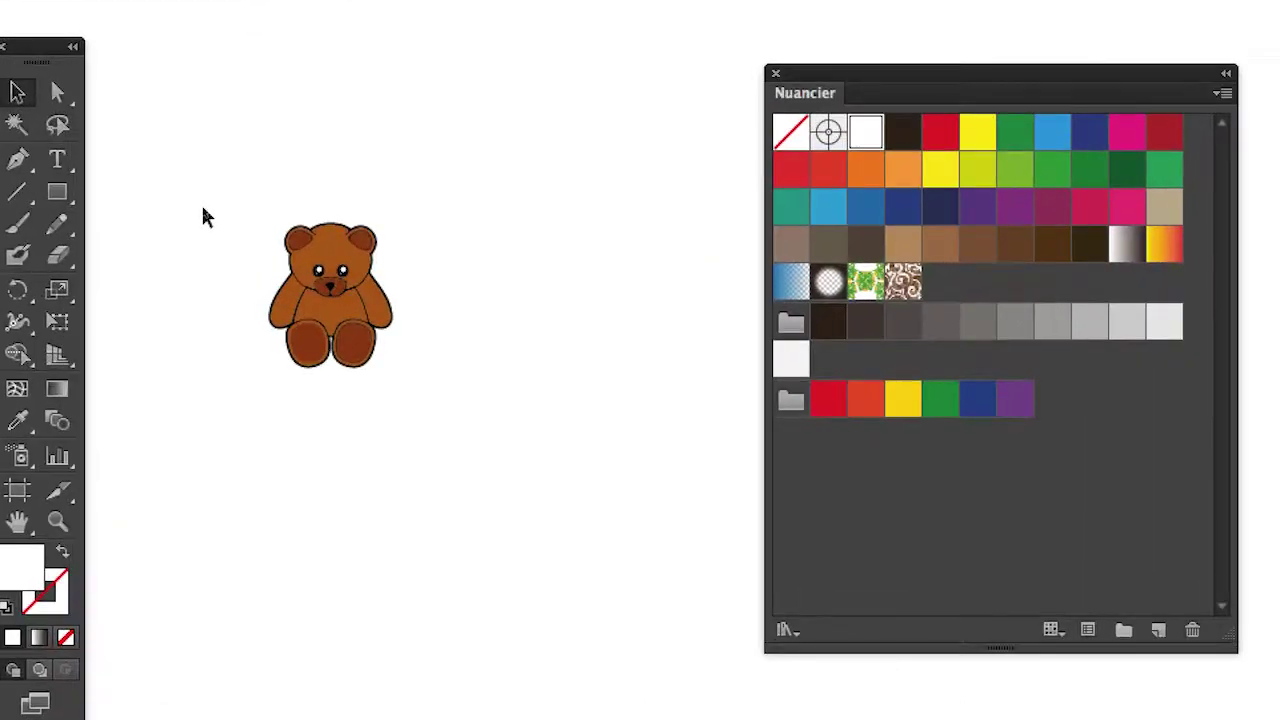
{"action": "left_click_drag", "start_coordinate": [212, 216], "coordinate": [399, 367]}
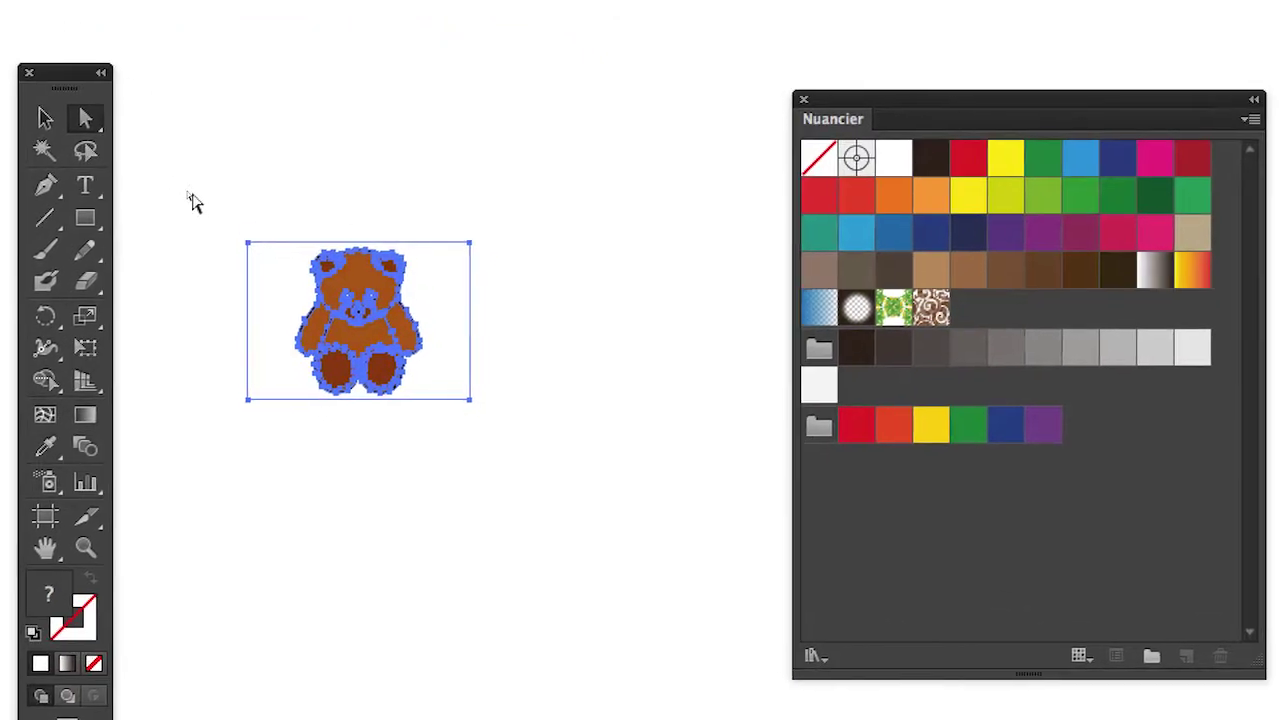
In Outline view, select and delete the white background rectangle behind the bear
{"action": "left_click", "coordinate": [297, 250]}
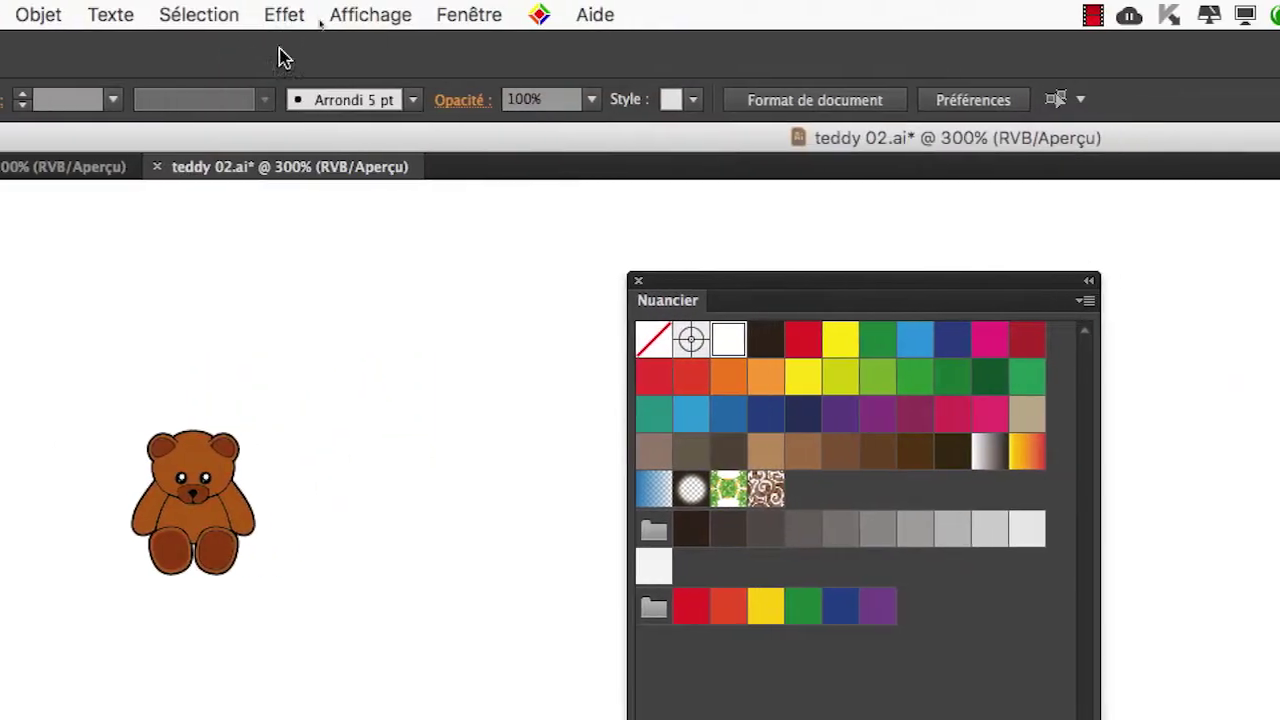
{"action": "left_click", "coordinate": [350, 14]}
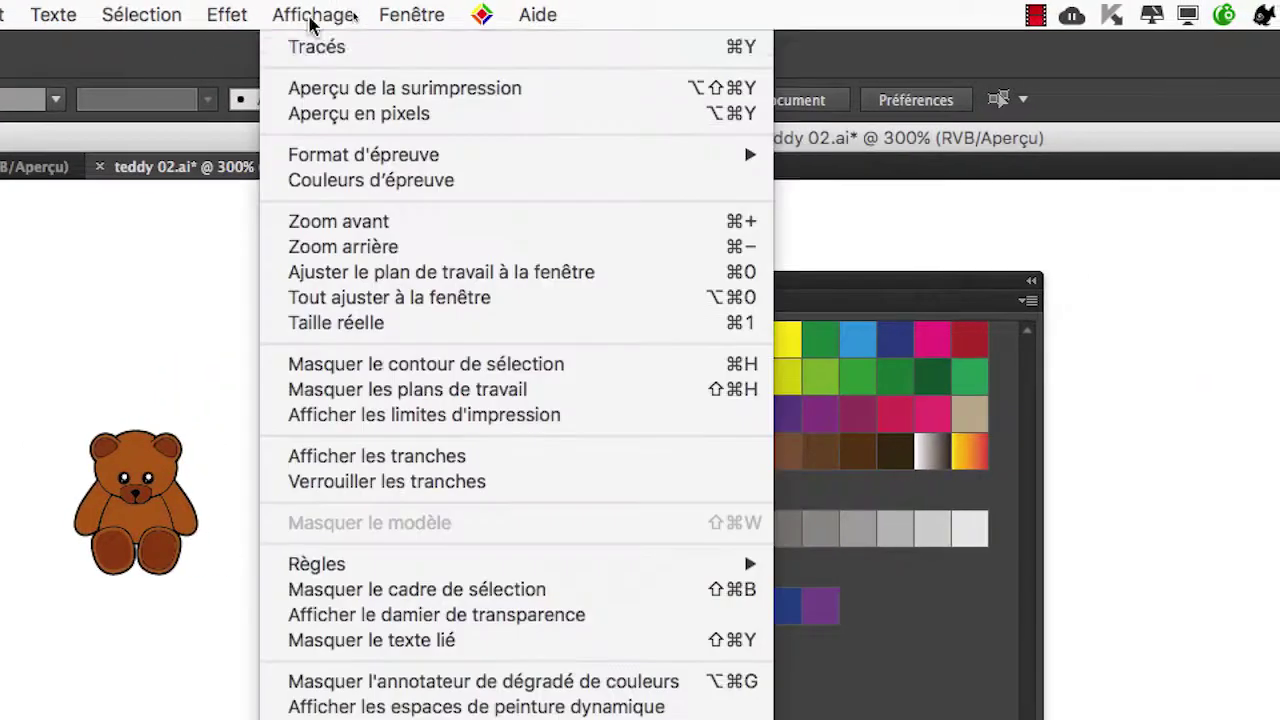
{"action": "left_click", "coordinate": [340, 33]}
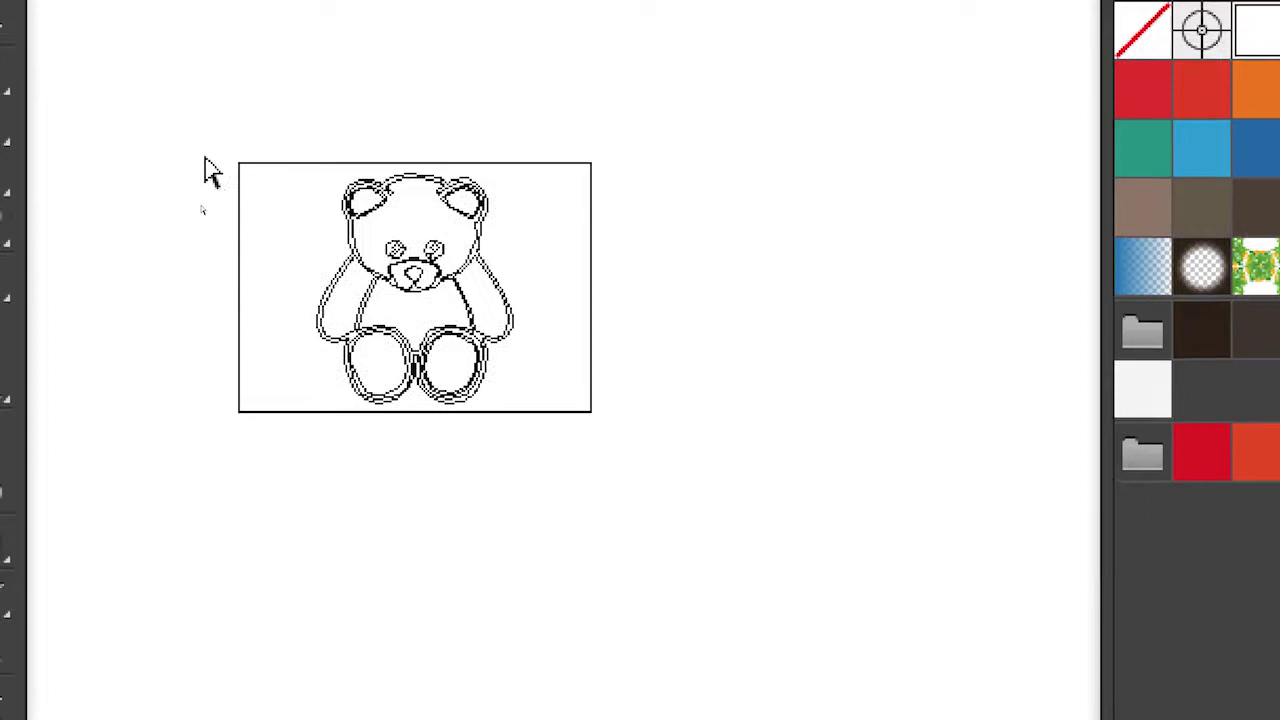
{"action": "left_click_drag", "start_coordinate": [172, 124], "coordinate": [220, 163]}
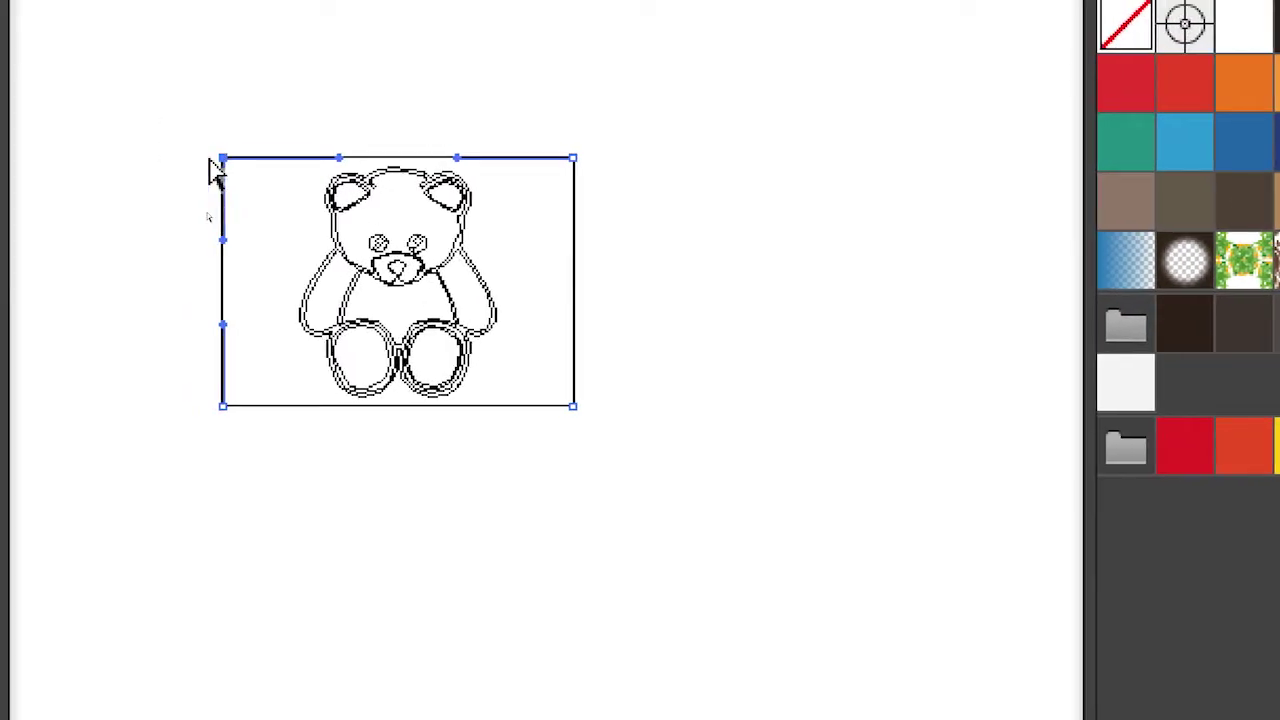
{"action": "left_click_drag", "start_coordinate": [160, 110], "coordinate": [217, 163]}
{"action": "key", "text": "Delete"}
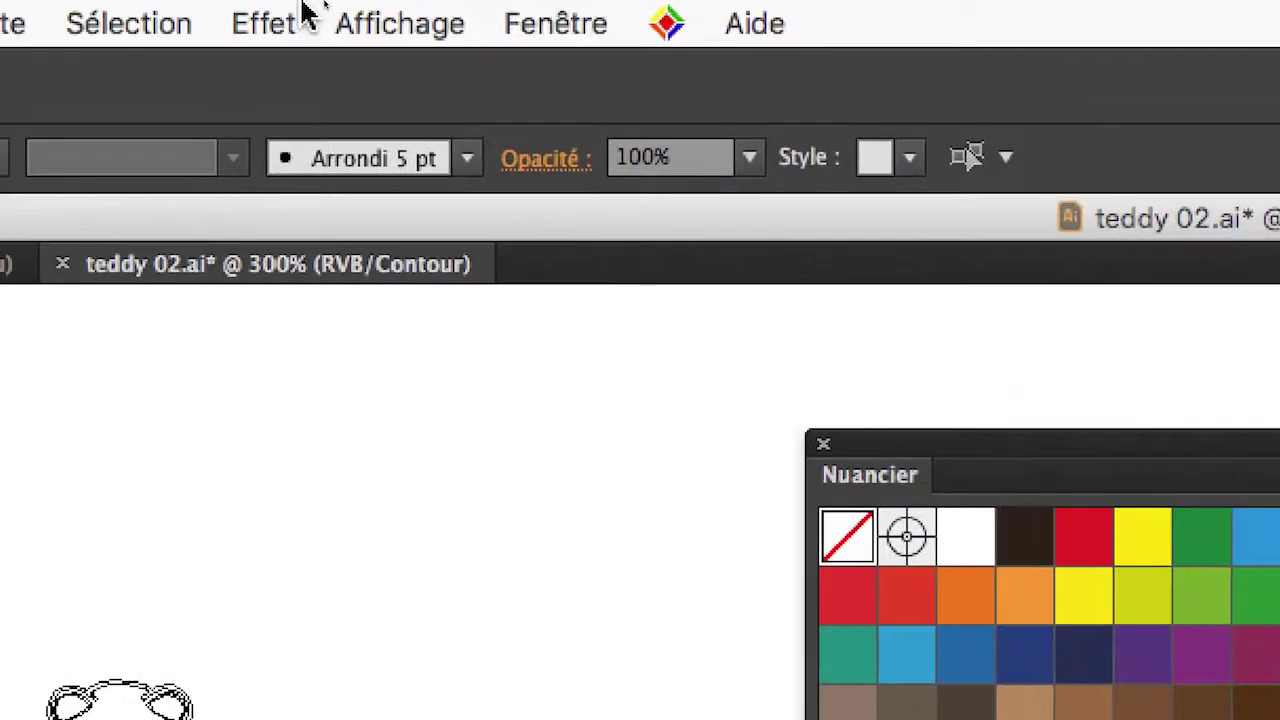
Return to Preview and drag the teddy bear into the Nuancier panel as a pattern swatch
{"action": "left_click", "coordinate": [325, 8]}
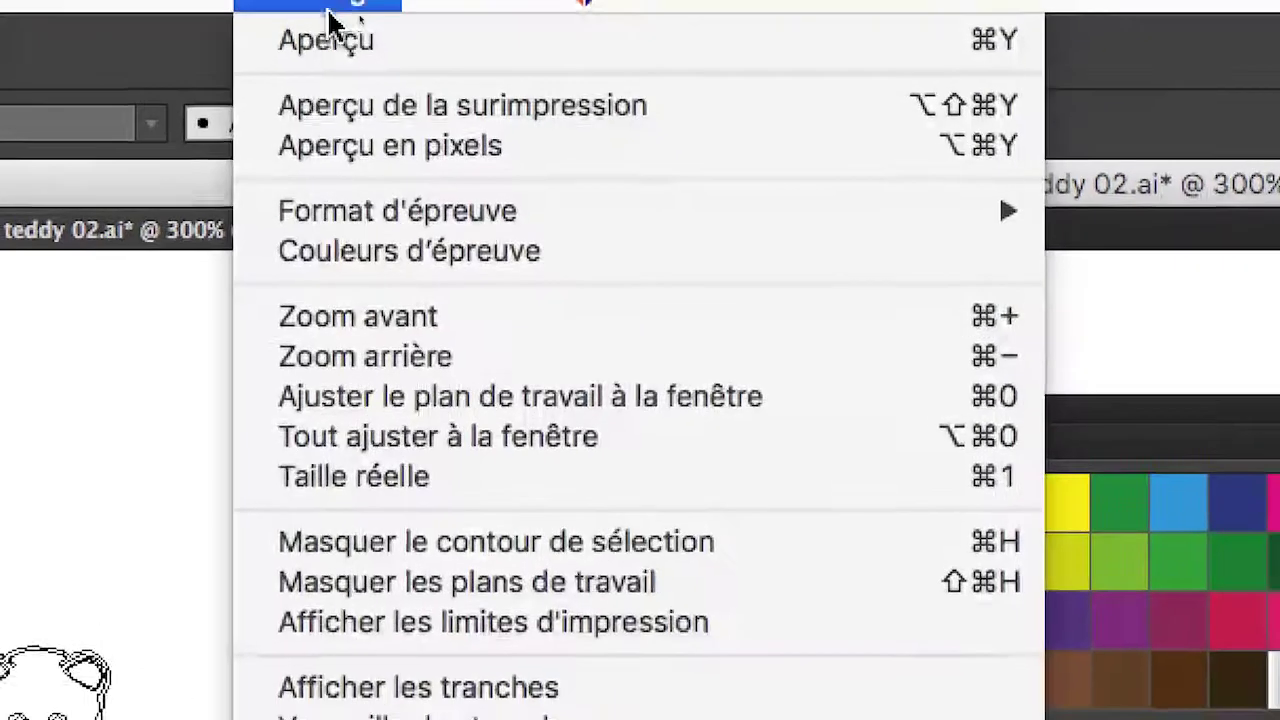
{"action": "left_click", "coordinate": [330, 30]}
{"action": "left_click", "coordinate": [366, 300]}
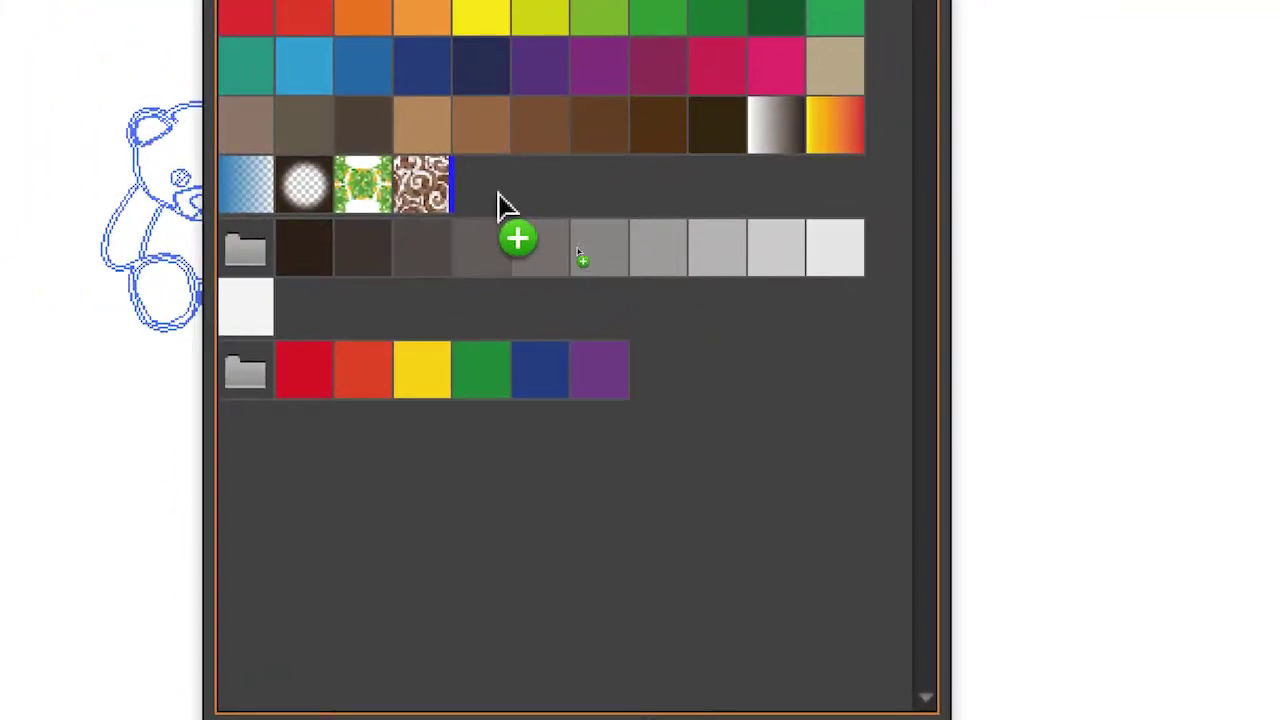
{"action": "left_click_drag", "start_coordinate": [255, 215], "coordinate": [505, 210]}
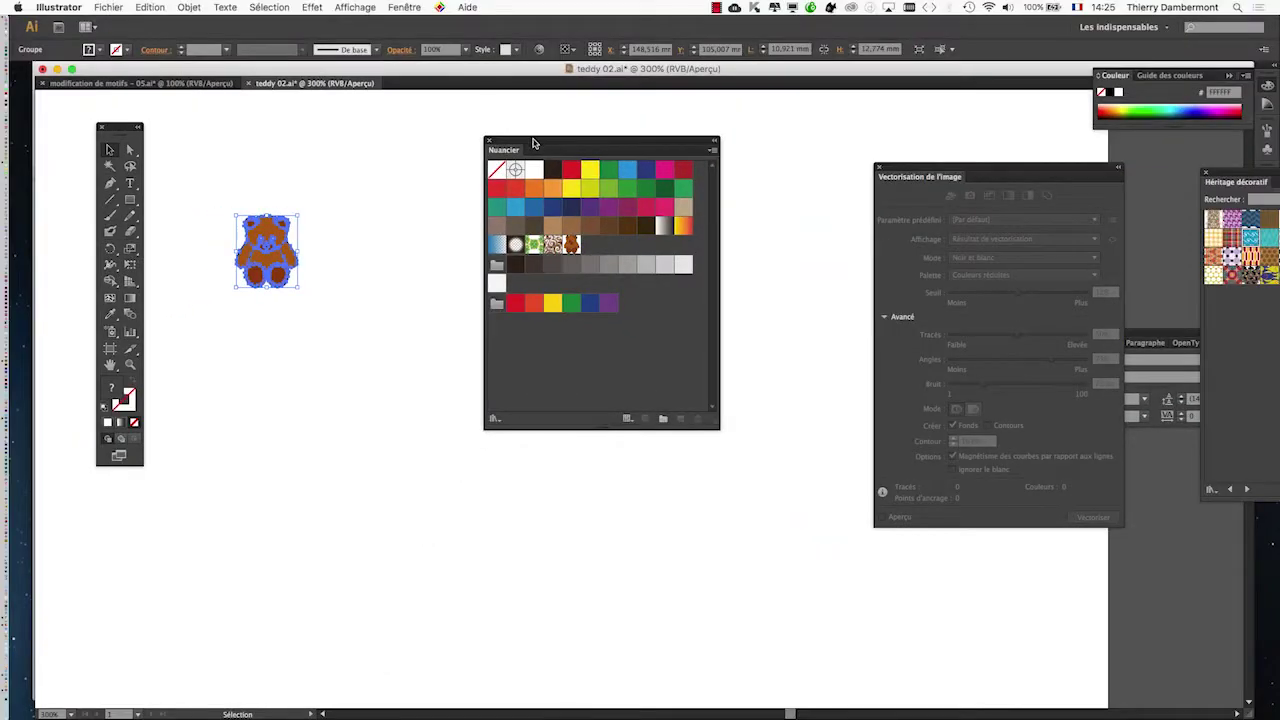
Move the swatches aside and the teddy bear to the artboard's lower-right corner
{"action": "left_click_drag", "start_coordinate": [534, 137], "coordinate": [783, 168]}
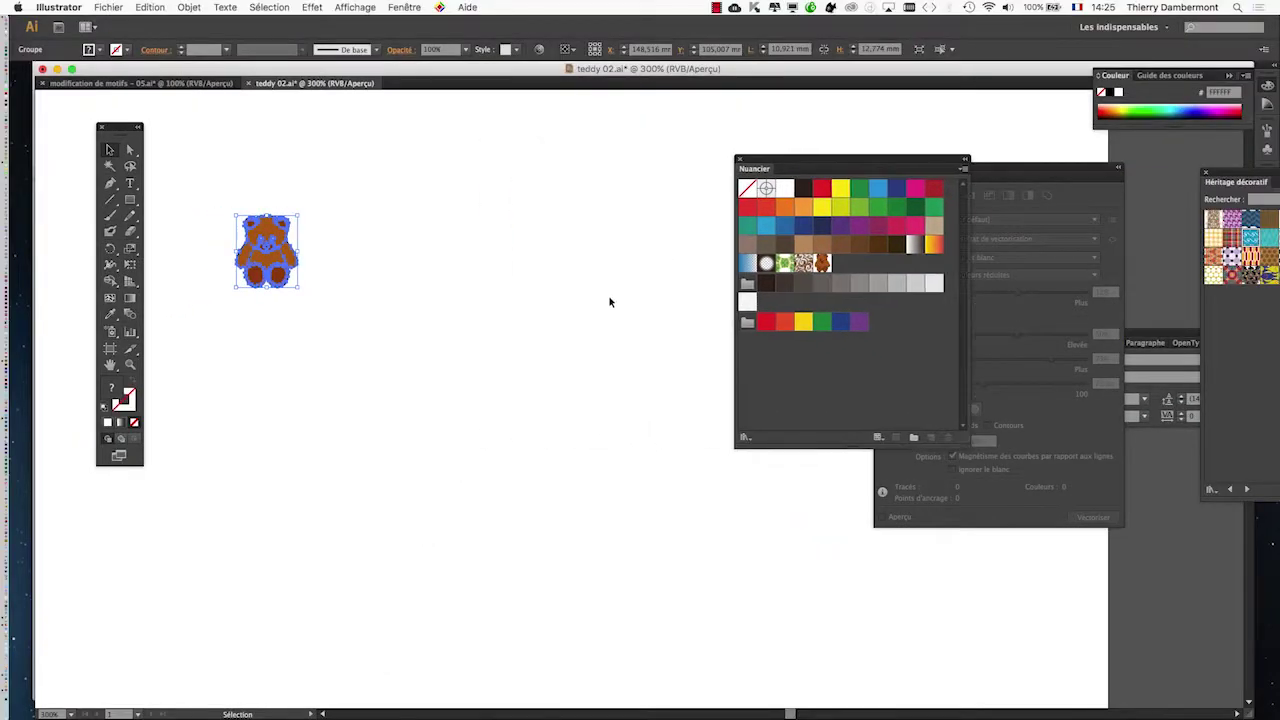
{"action": "scroll", "coordinate": [610, 302], "scroll_direction": "down", "scroll_amount": 1}
{"action": "scroll", "coordinate": [607, 309], "scroll_direction": "down", "scroll_amount": 1}
{"action": "left_click_drag", "start_coordinate": [537, 314], "coordinate": [618, 418]}
{"action": "left_click_drag", "start_coordinate": [514, 374], "coordinate": [875, 608]}
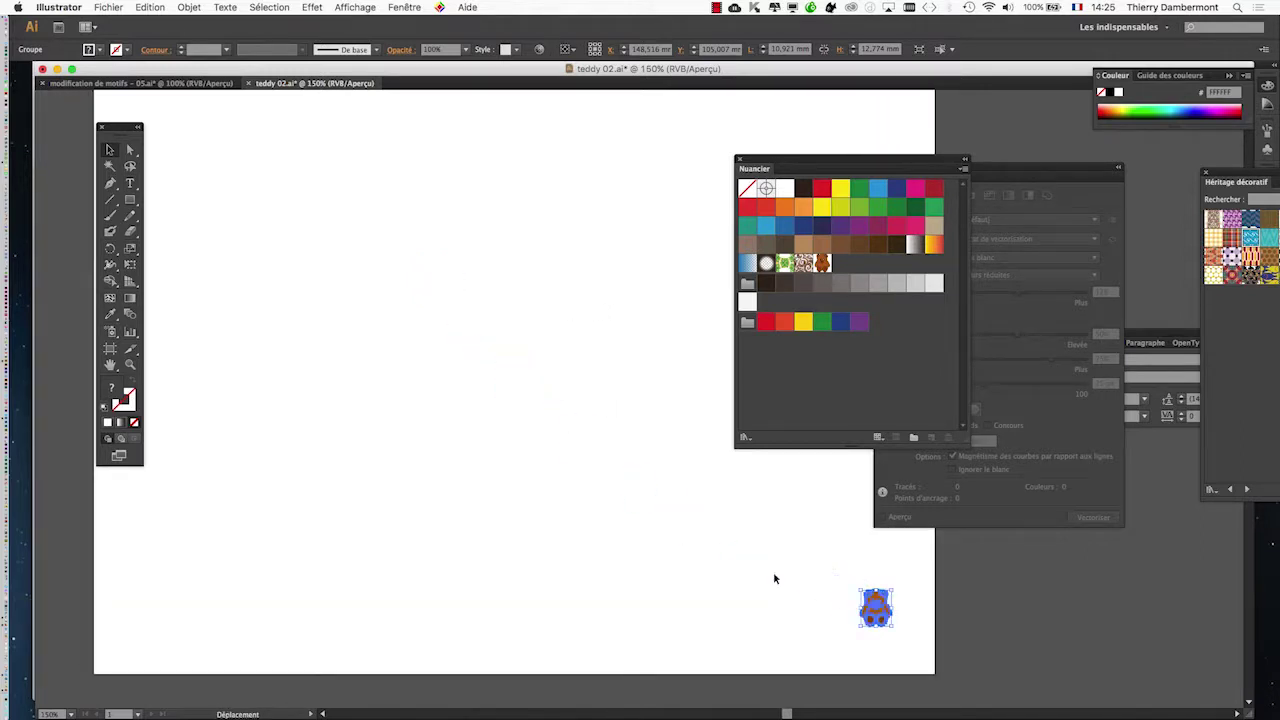
{"action": "left_click", "coordinate": [442, 380]}
Draw a large hexagon with the Polygon tool and fill it with the teddy bear pattern
{"action": "left_click_drag", "start_coordinate": [131, 200], "coordinate": [197, 248]}
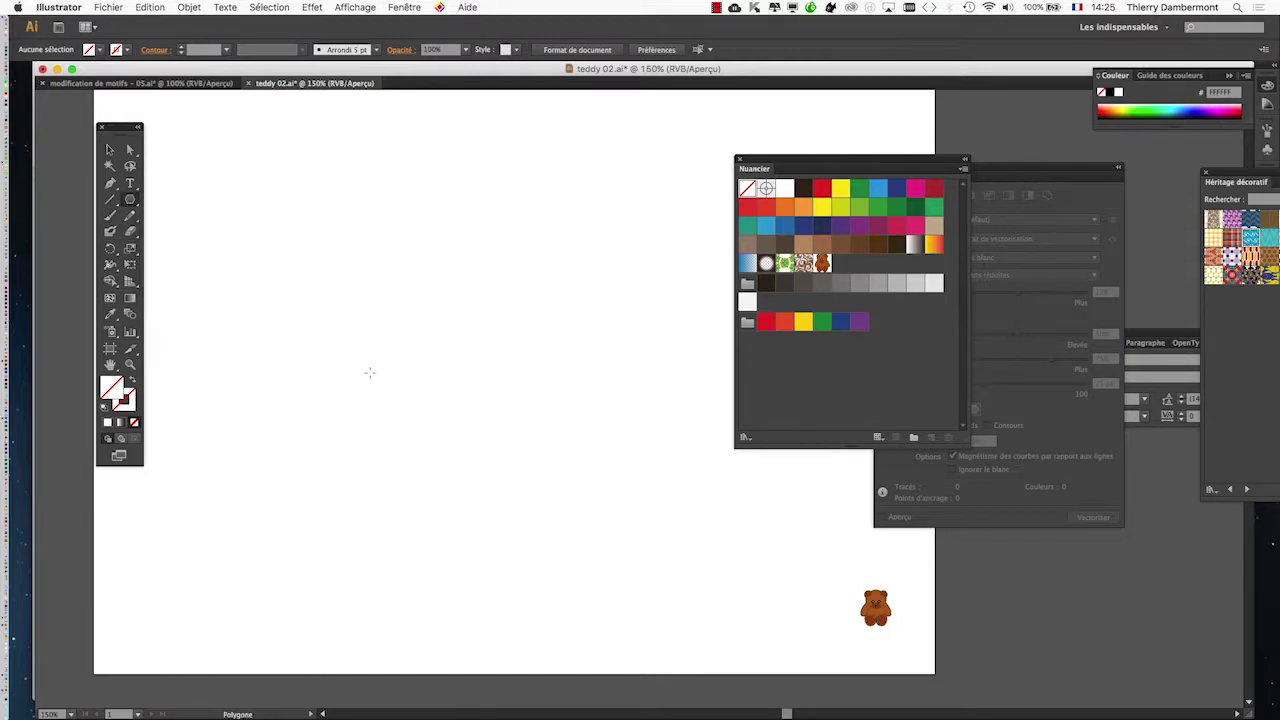
{"action": "left_click_drag", "start_coordinate": [369, 372], "coordinate": [634, 380]}
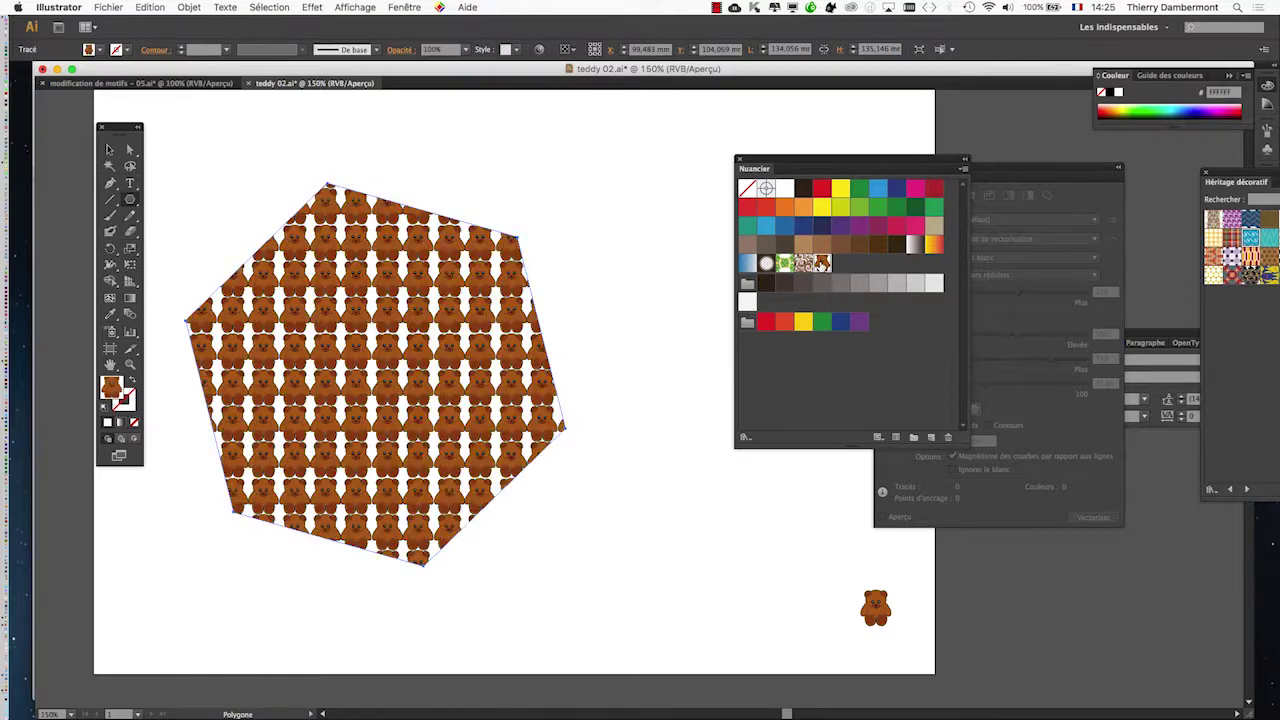
{"action": "left_click", "coordinate": [821, 263]}
{"action": "key", "text": "v"}
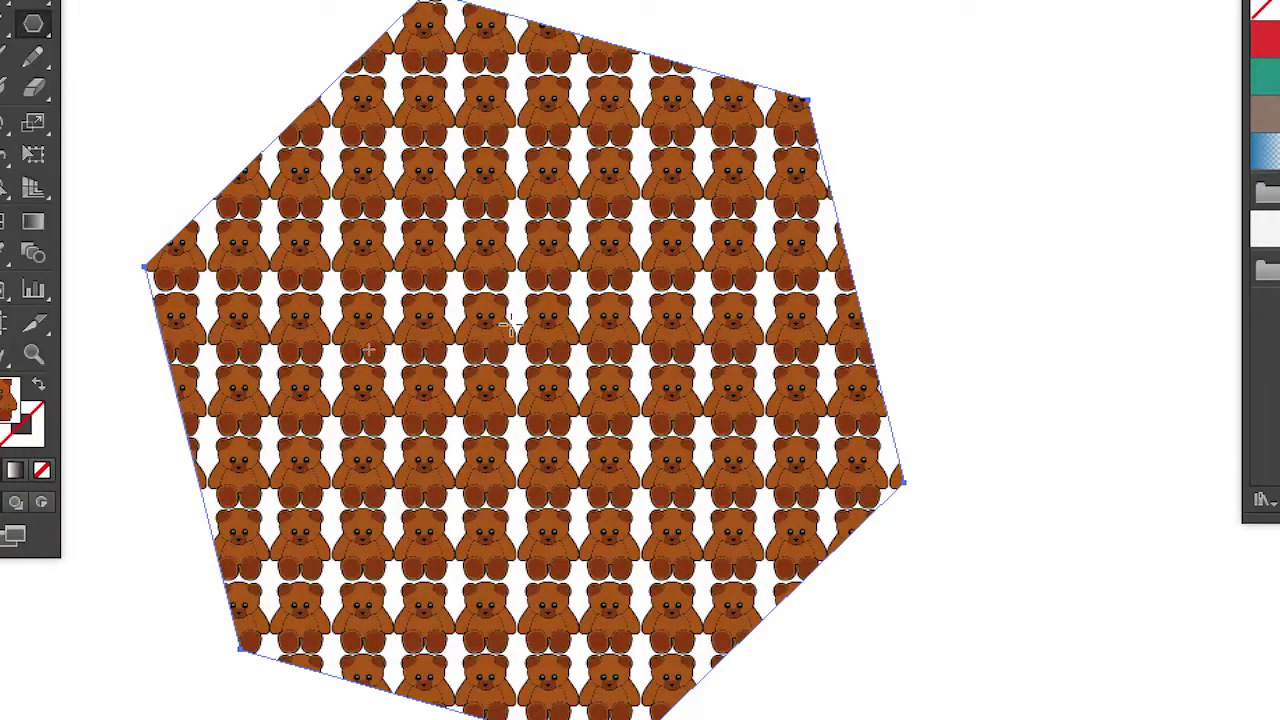
{"action": "scroll", "coordinate": [508, 322], "scroll_direction": "up", "scroll_amount": 1}
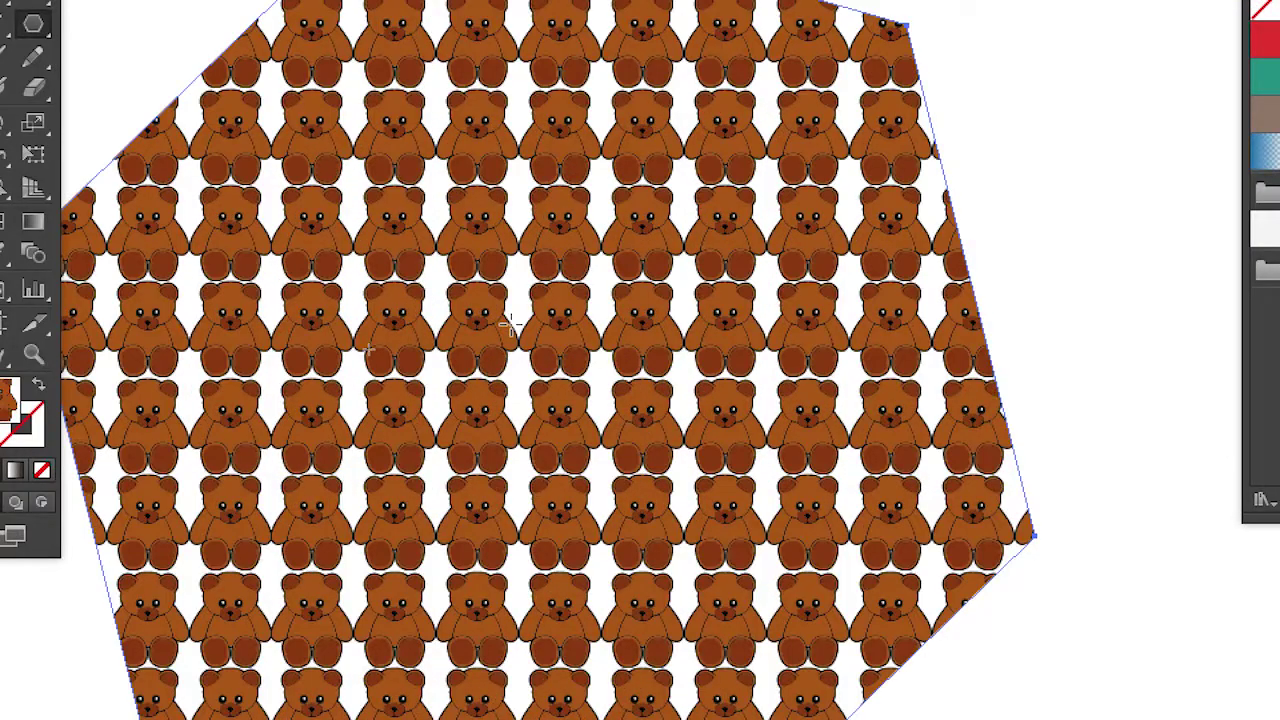
{"action": "scroll", "coordinate": [508, 322], "scroll_direction": "up", "scroll_amount": 2}
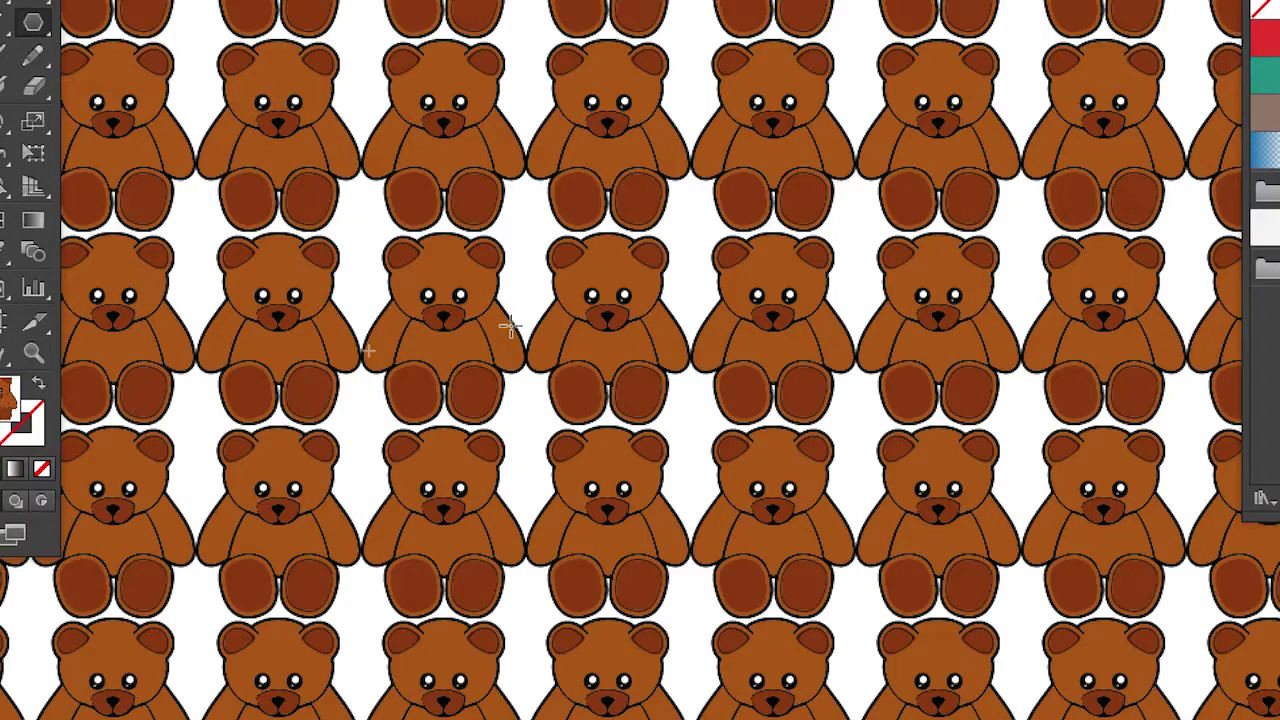
{"action": "scroll", "coordinate": [508, 325], "scroll_direction": "down", "scroll_amount": 1}
{"action": "scroll", "coordinate": [508, 325], "scroll_direction": "down", "scroll_amount": 2}
{"action": "scroll", "coordinate": [508, 325], "scroll_direction": "down", "scroll_amount": 1}
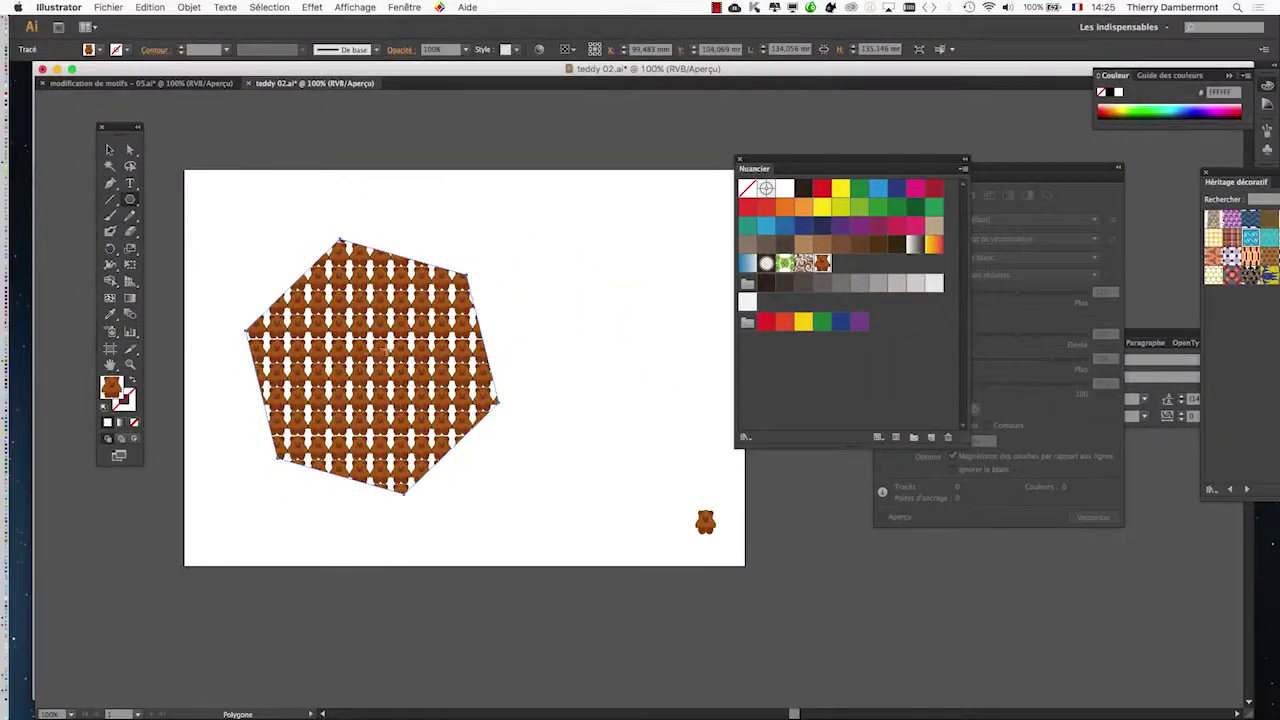
{"action": "scroll", "coordinate": [381, 350], "scroll_direction": "up", "scroll_amount": 1}
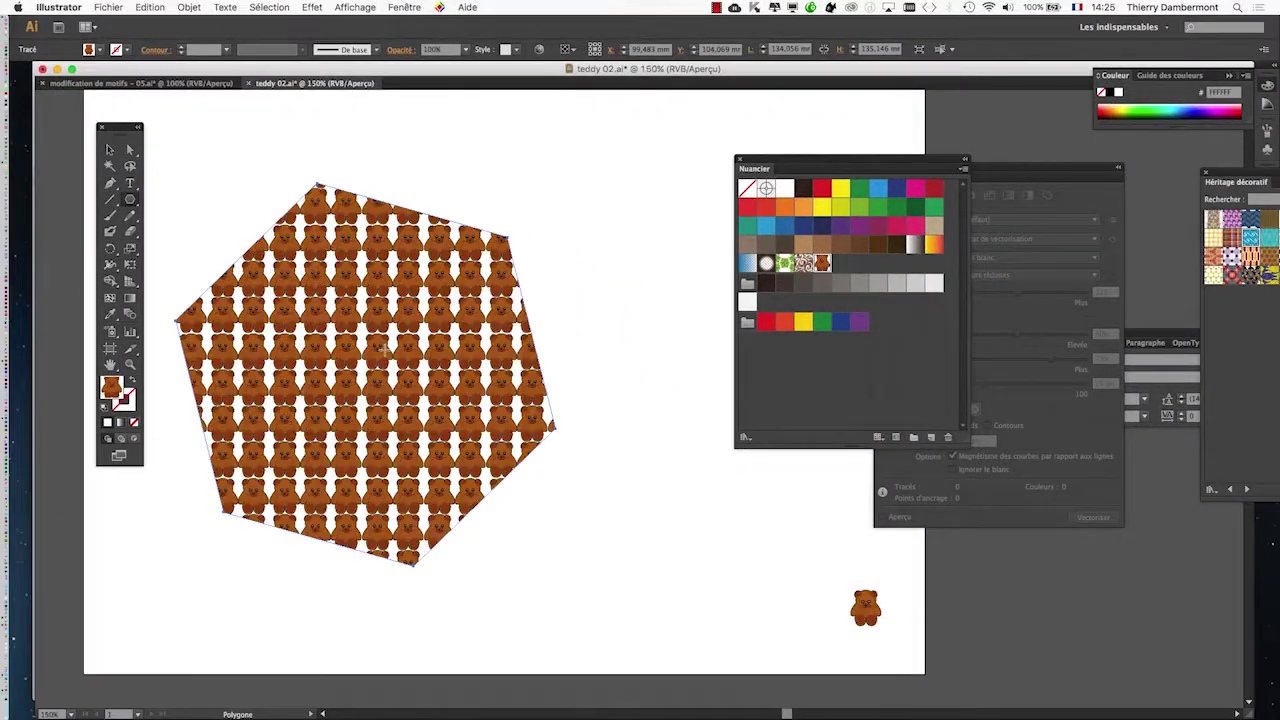